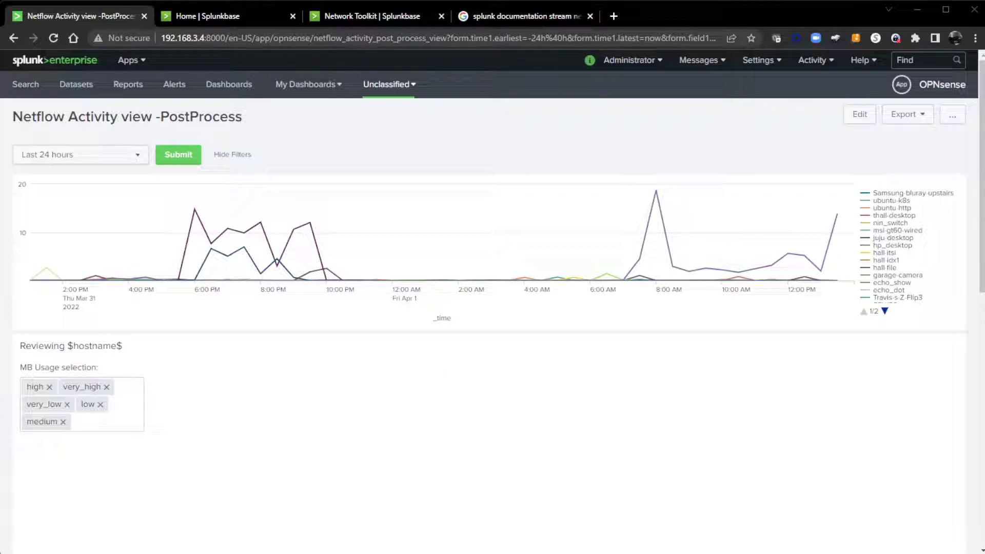
Switch to the Google results for 'splunk documentation stream netflow'.
click(518, 16)
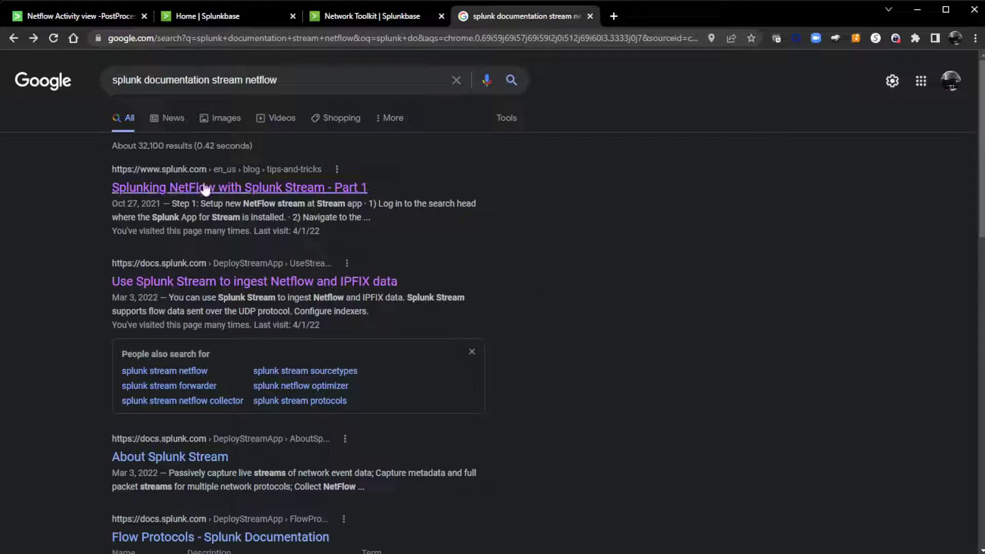
Open the Stream NetFlow ingestion docs, expand the Stream Forwarder install topics, then return to the dashboard.
click(243, 282)
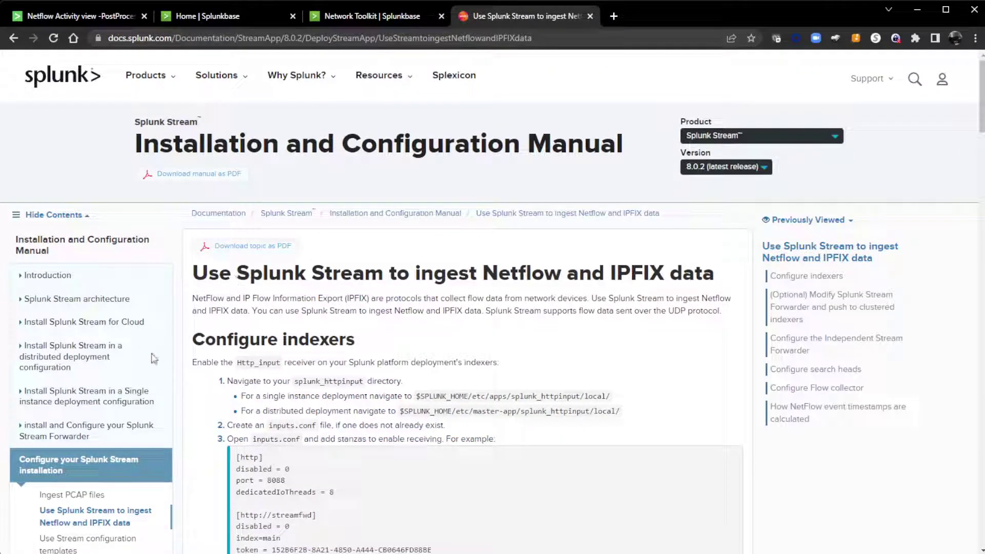
scroll(146, 358, down, 3)
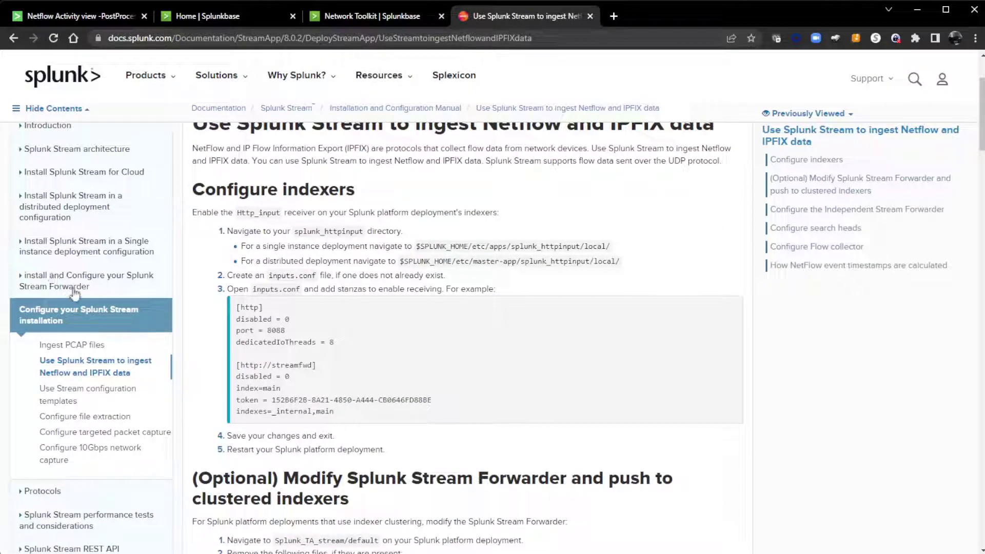
click(74, 283)
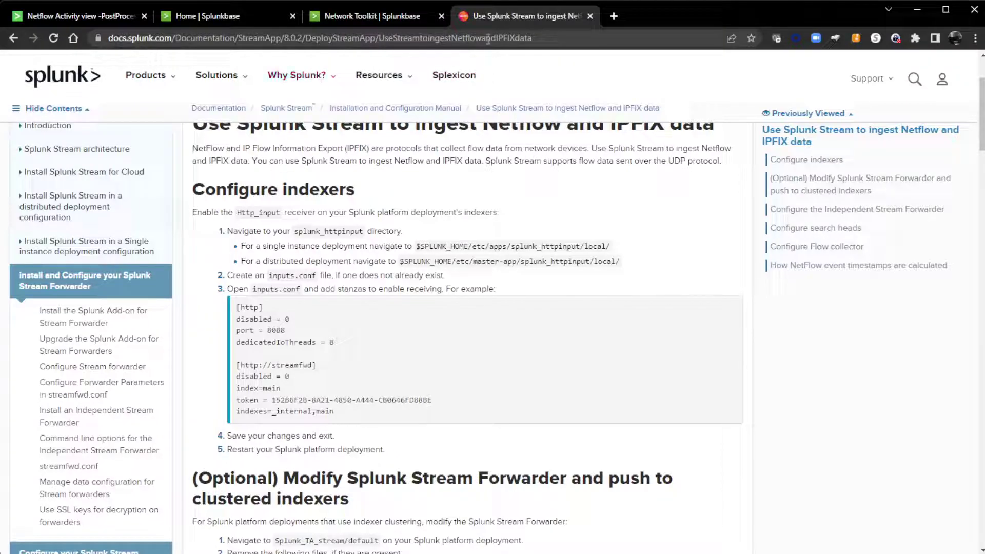
click(79, 17)
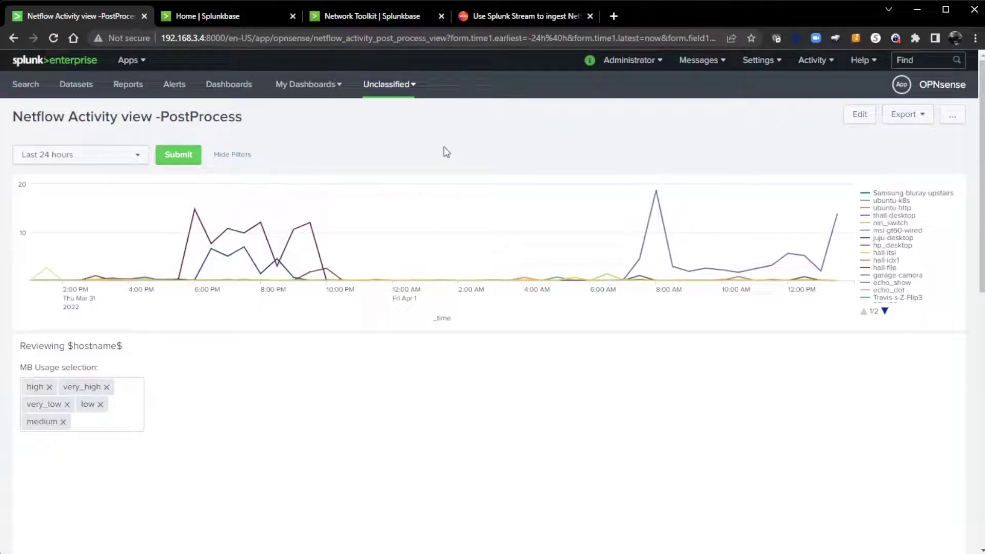
Search Splunkbase for 'network top' and open the Network Topology - Custom Visualization app page.
click(226, 17)
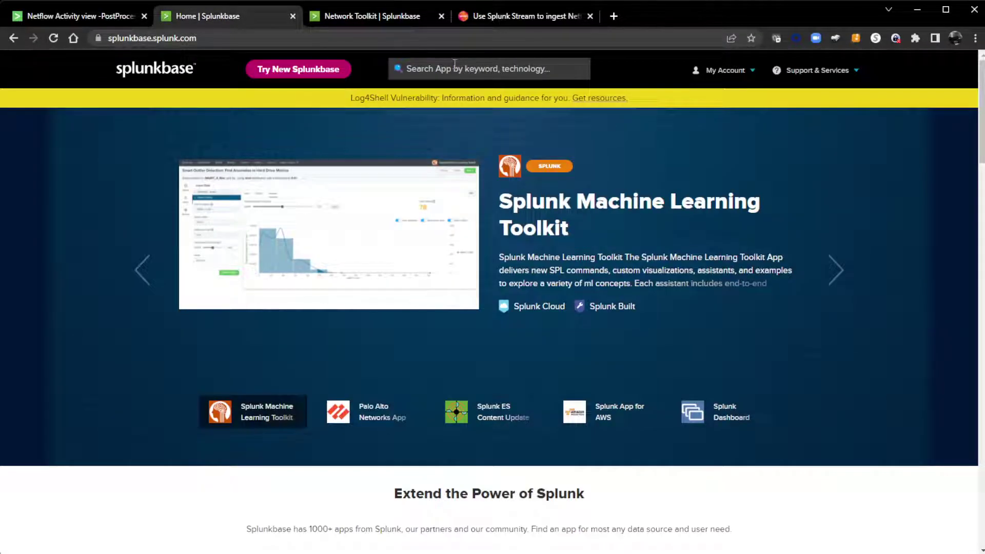
text(net)
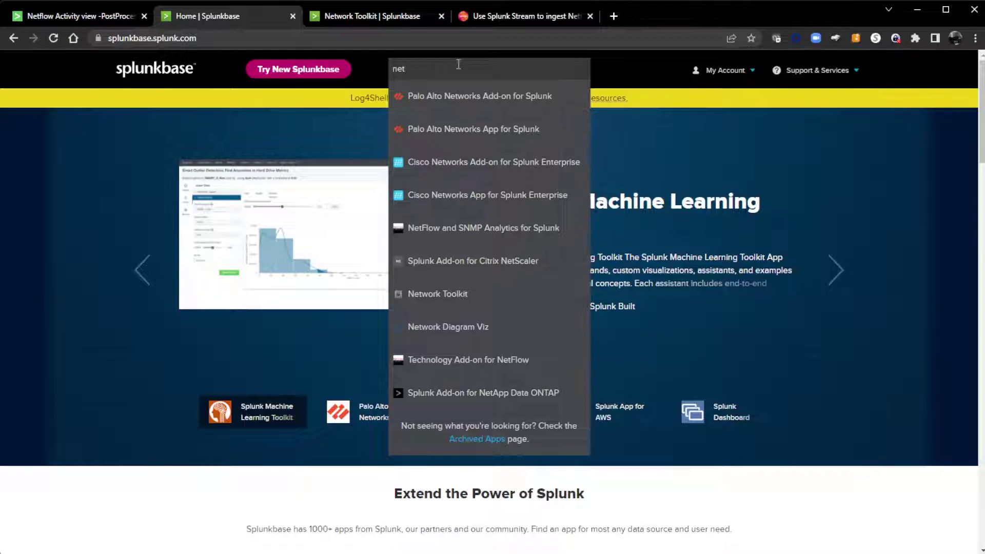
text(w)
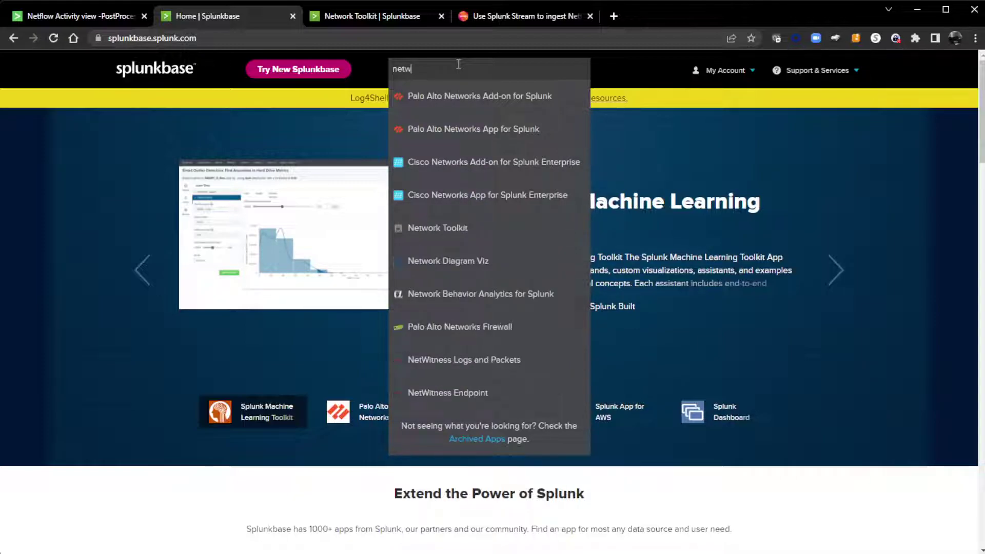
text(ork top)
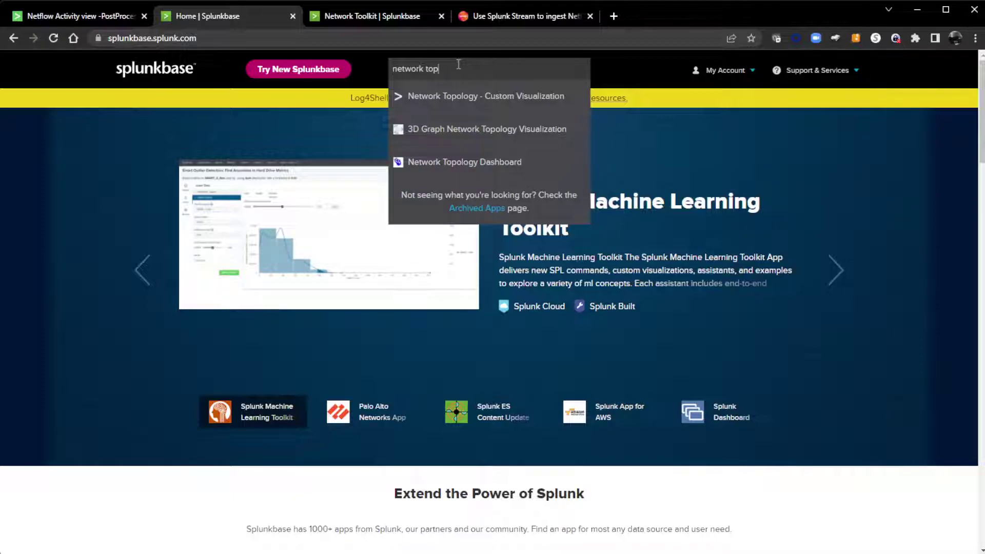
click(468, 106)
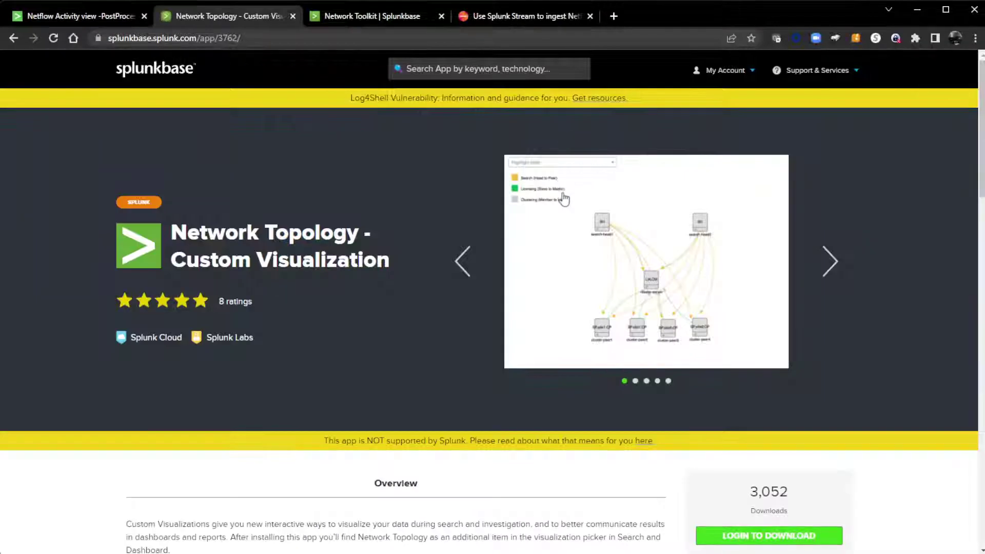
scroll(384, 382, down, 1)
scroll(384, 382, down, 2)
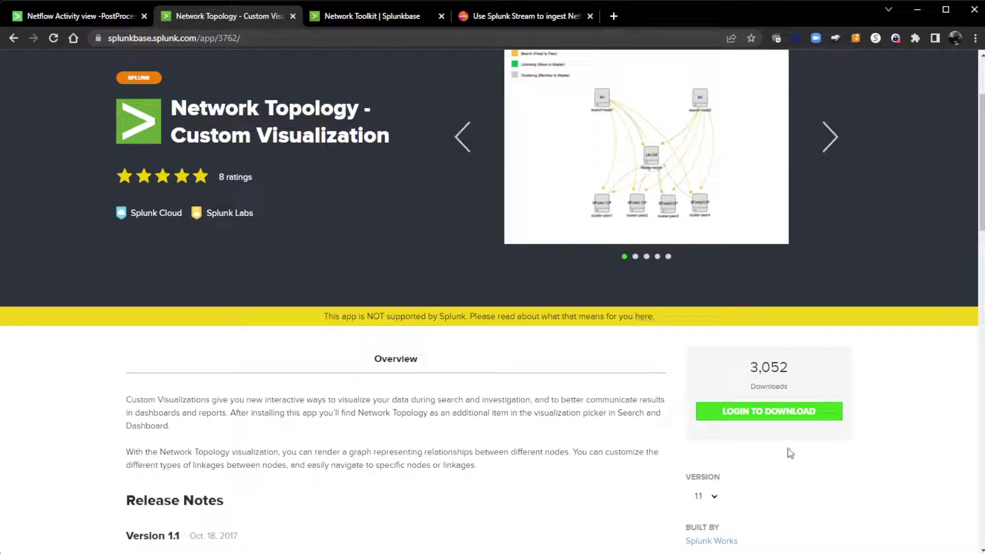
scroll(781, 467, up, 1)
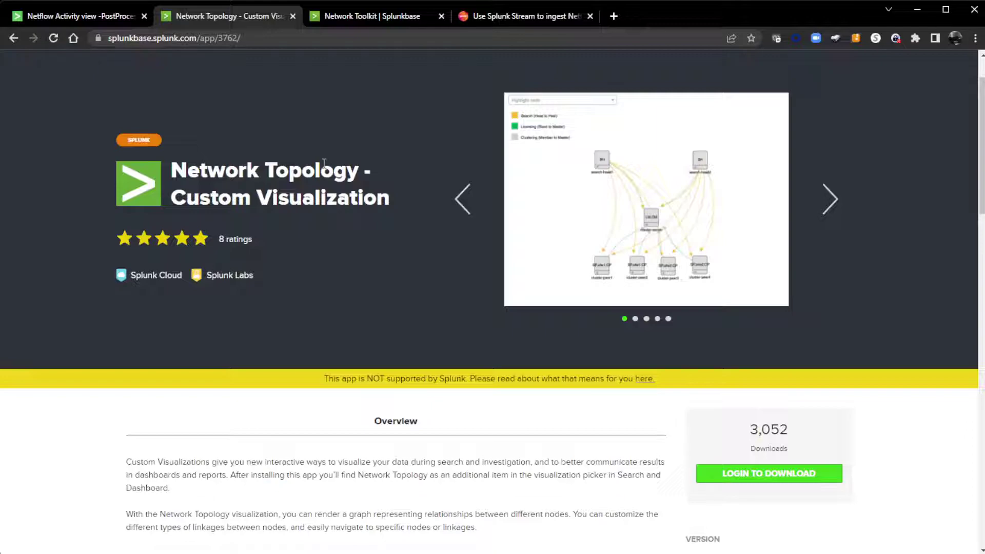
Browse the Network Toolkit app page and show its feature details.
click(355, 17)
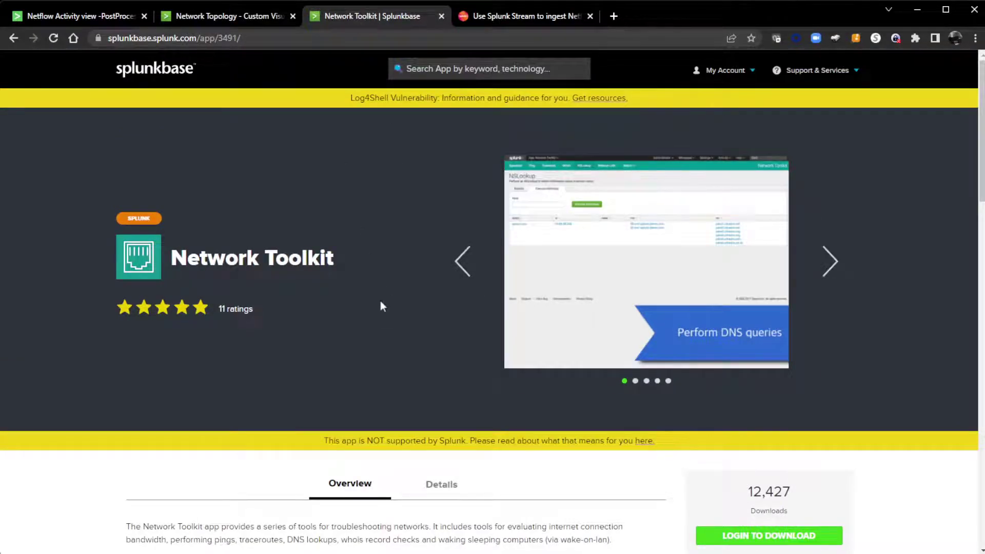
scroll(380, 302, down, 1)
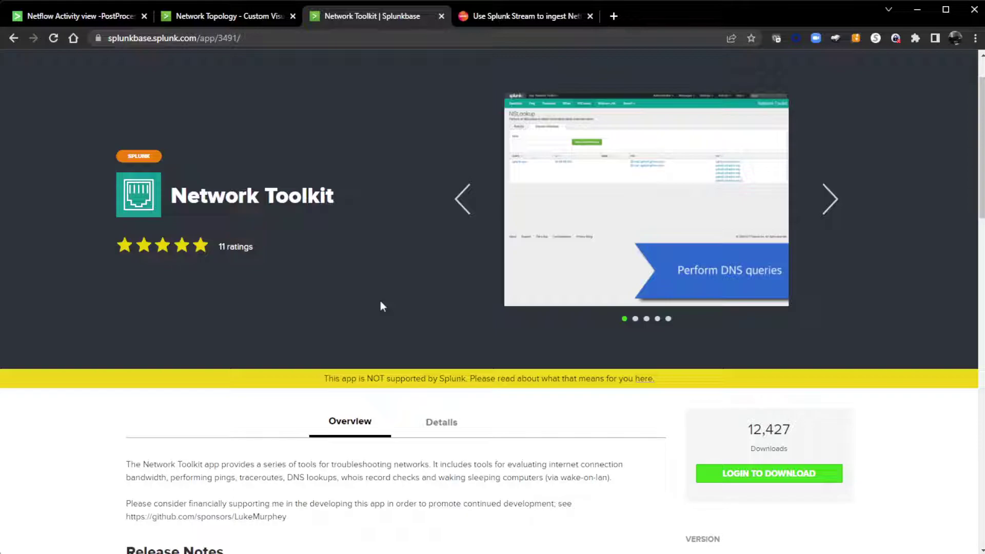
scroll(380, 306, down, 2)
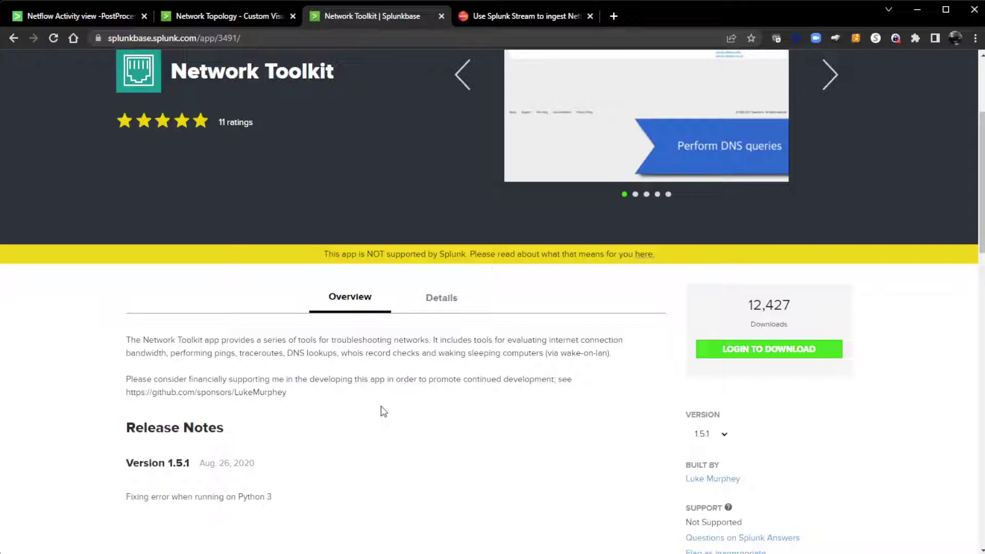
click(445, 303)
scroll(365, 511, down, 2)
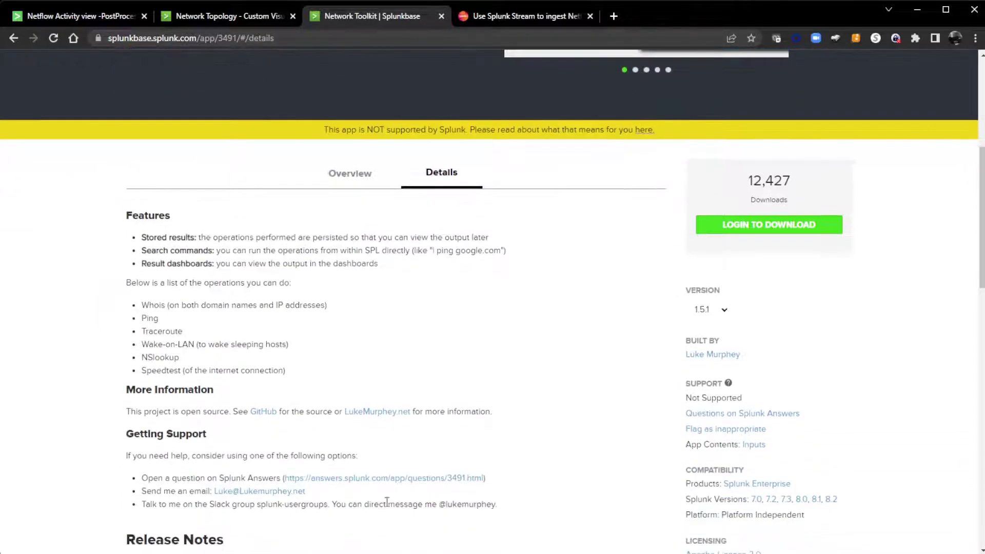
Find the whois example on the Network Tools wiki's 'Using Search Commands' page, then return to the dashboard.
click(378, 414)
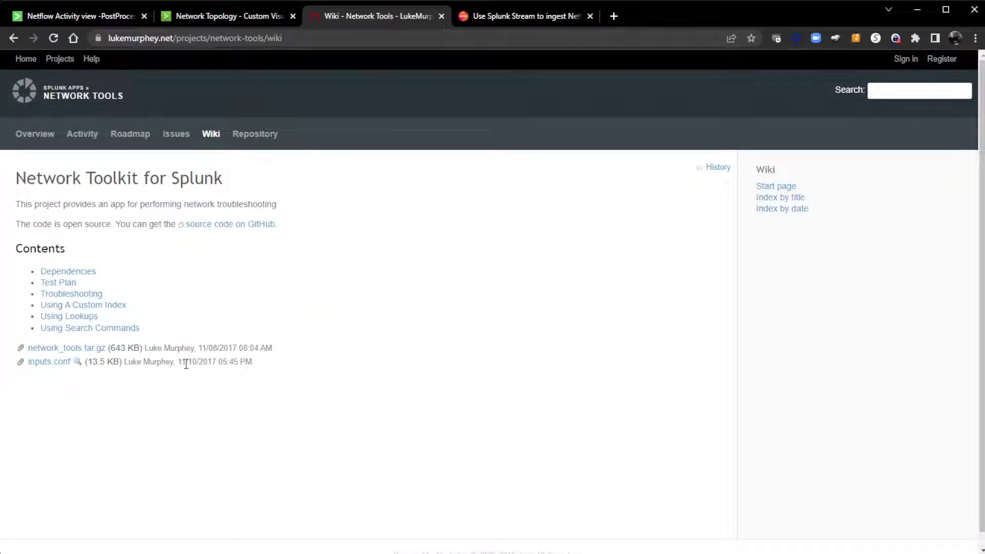
click(80, 329)
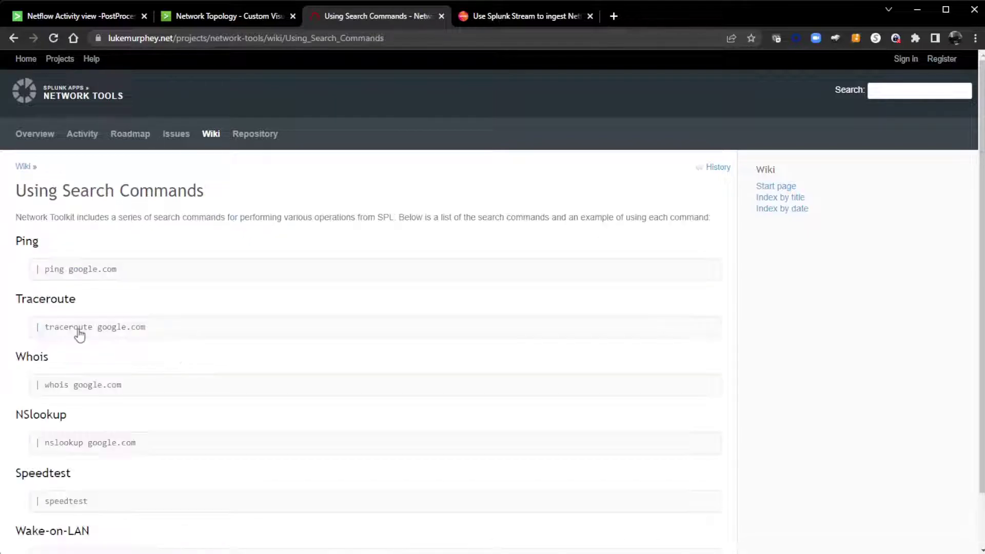
scroll(154, 366, down, 2)
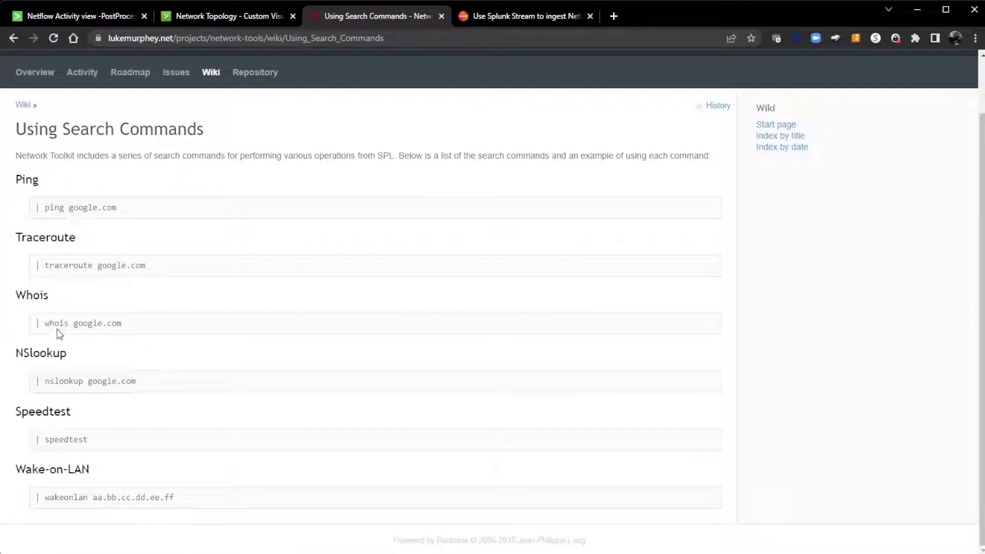
drag(136, 330, 19, 330)
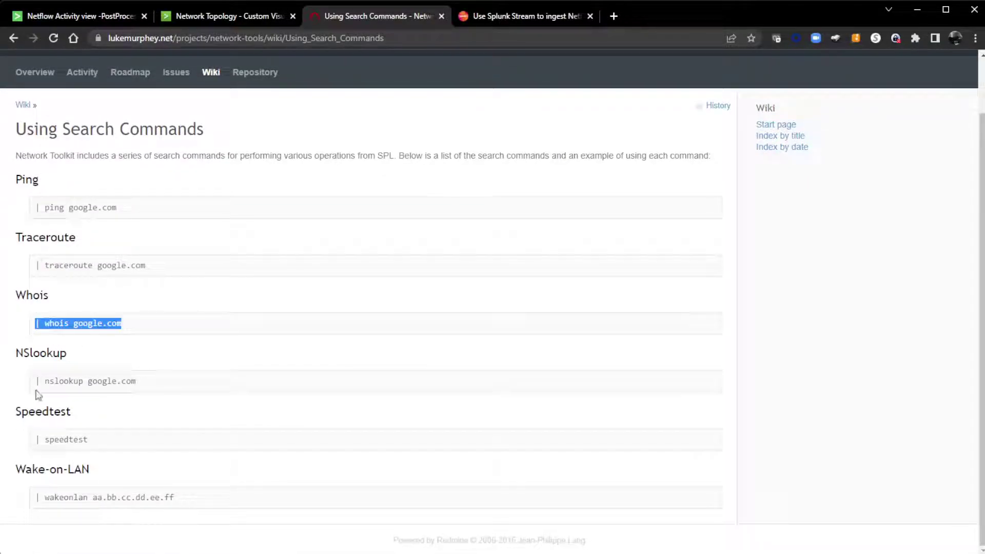
click(153, 333)
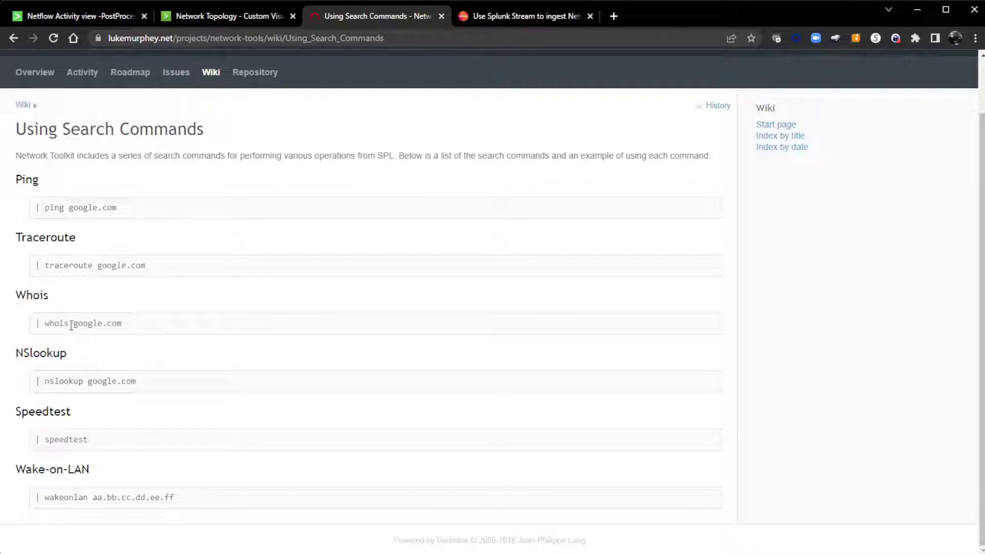
drag(71, 325, 132, 326)
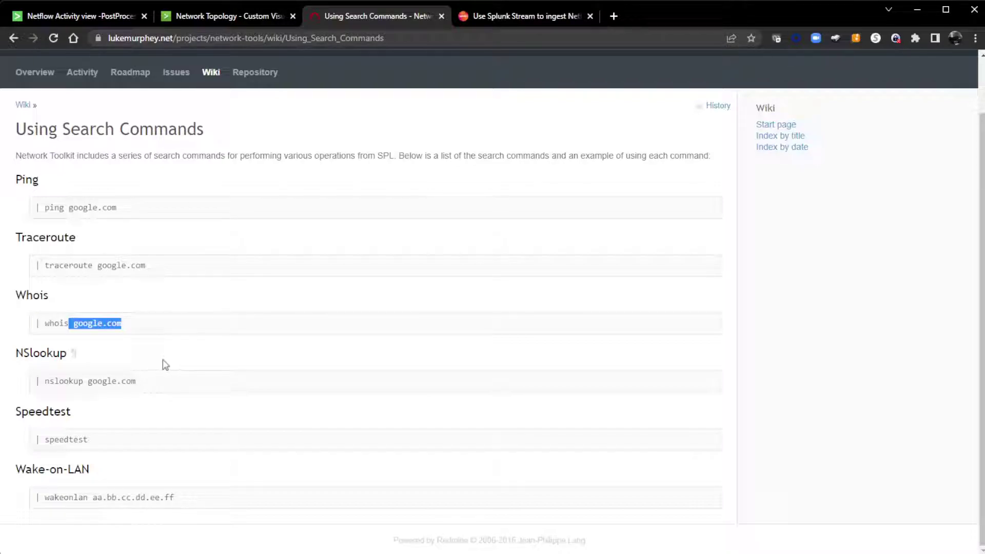
click(90, 17)
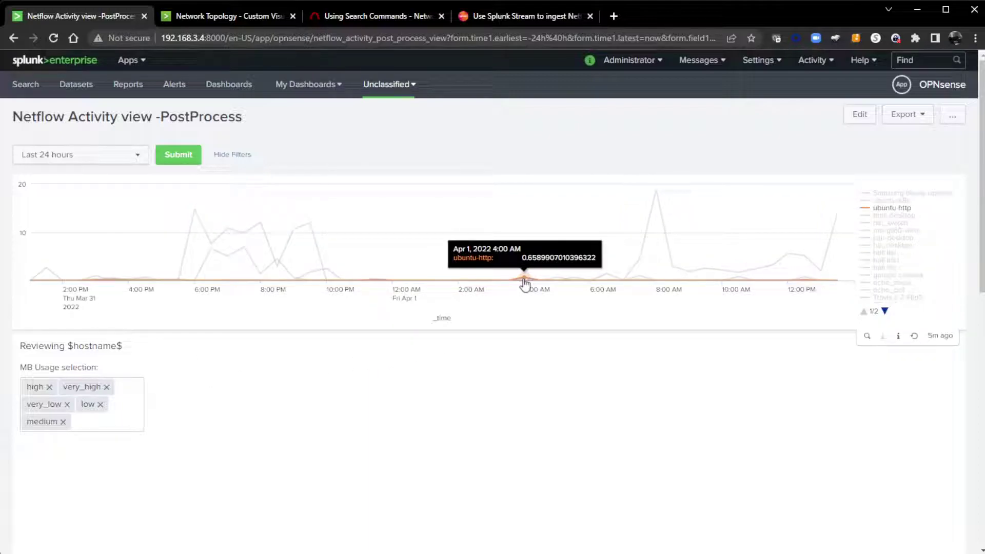
Drill into the ubuntu-http data point to load its network topology graph.
click(524, 282)
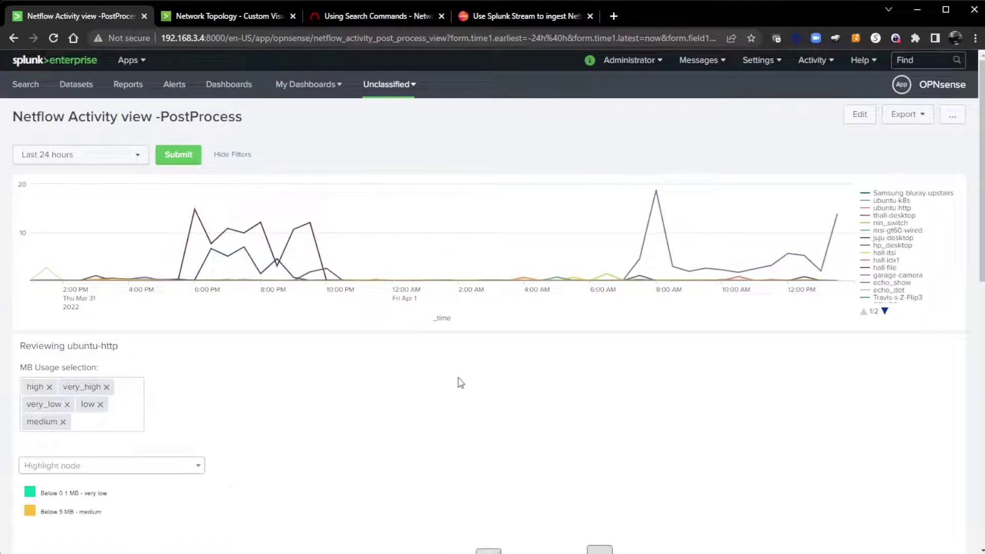
mouse_move(523, 282)
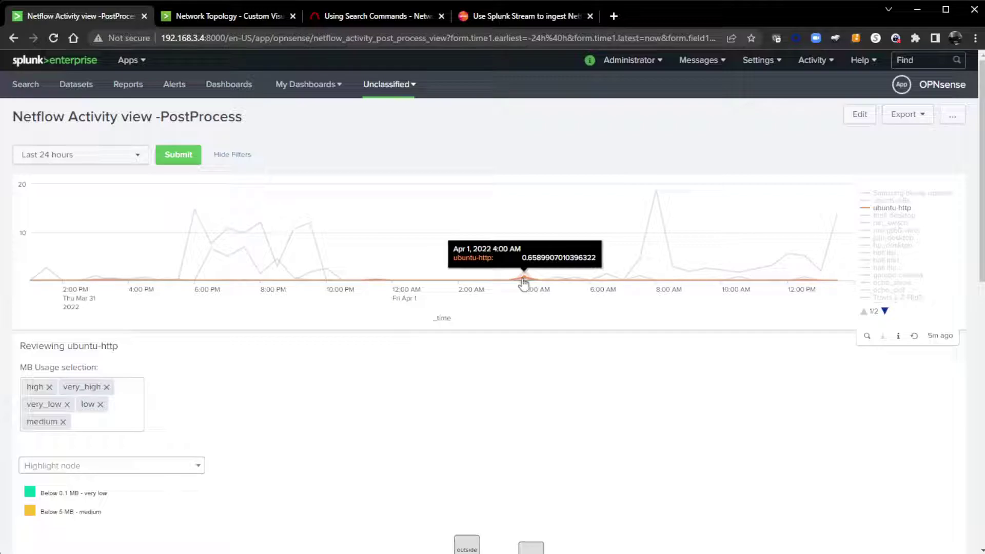
scroll(458, 354, down, 6)
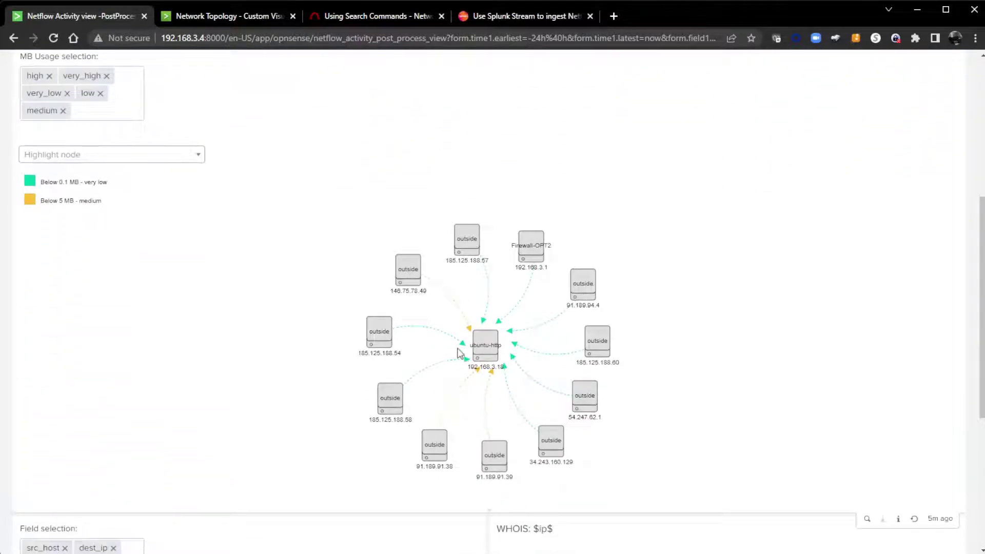
scroll(458, 354, up, 1)
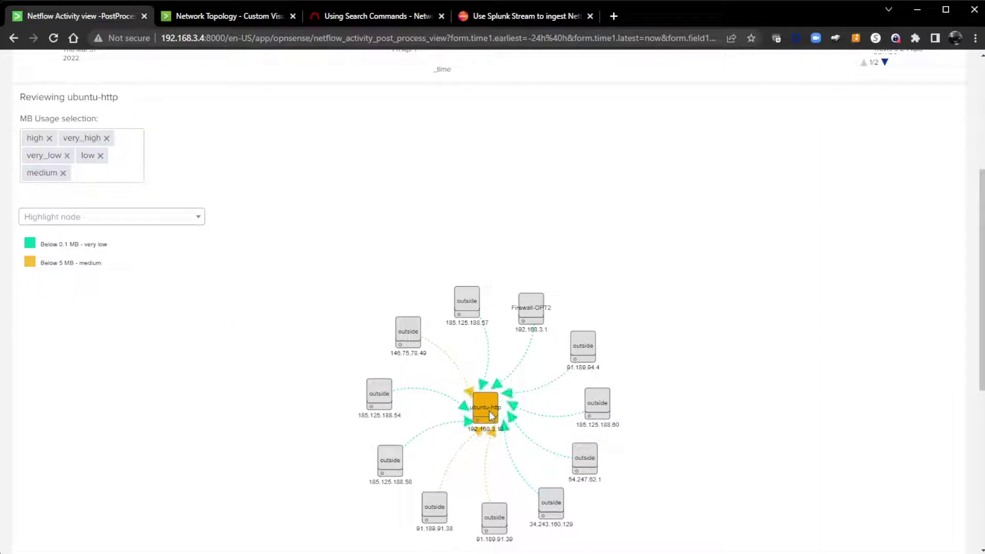
Drag ubuntu-http to the upper left and reposition the 146.75.78.49 and Firewall-OPT2 nodes.
drag(490, 414, 320, 251)
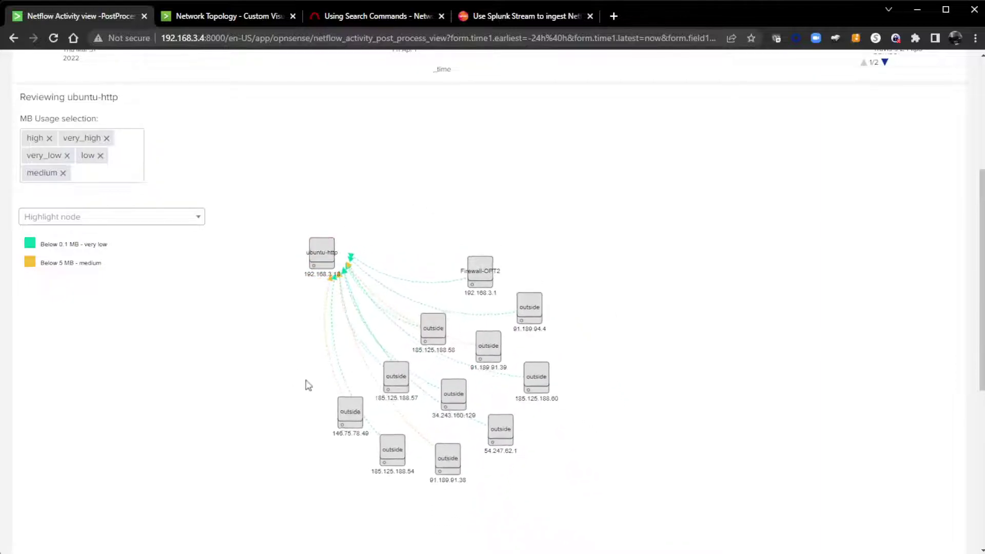
click(348, 409)
drag(352, 411, 281, 435)
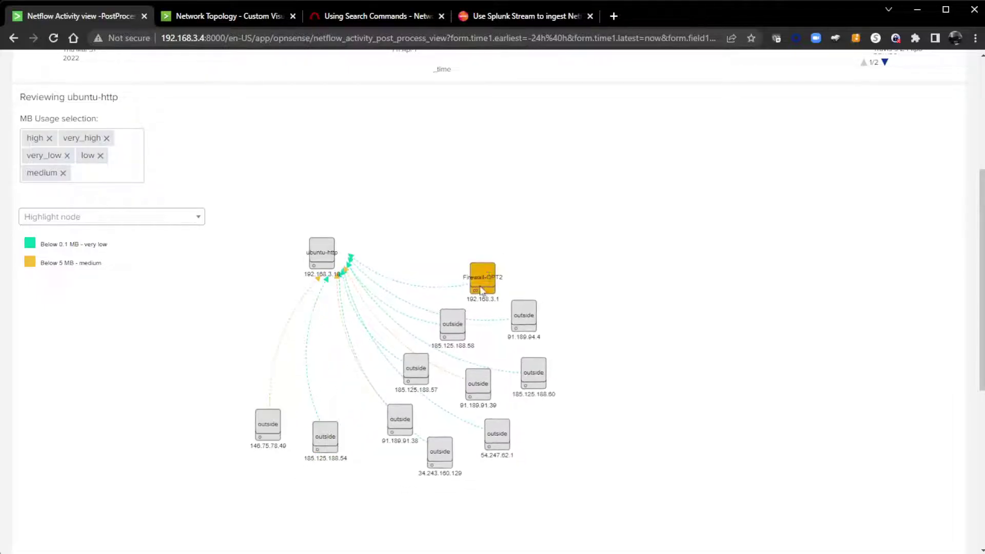
drag(483, 276, 199, 313)
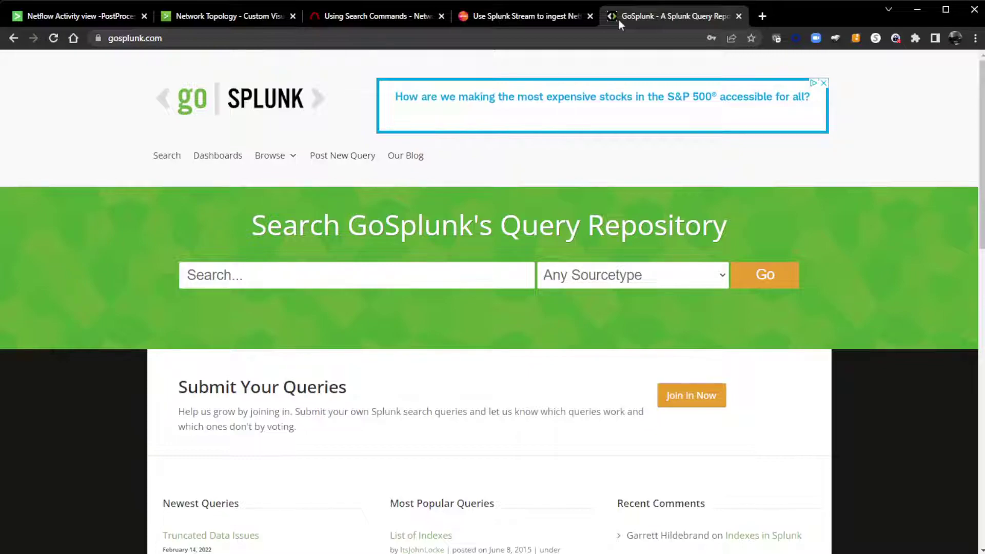
Search the GoSplunk query repository for 'windows' and browse the results.
click(339, 278)
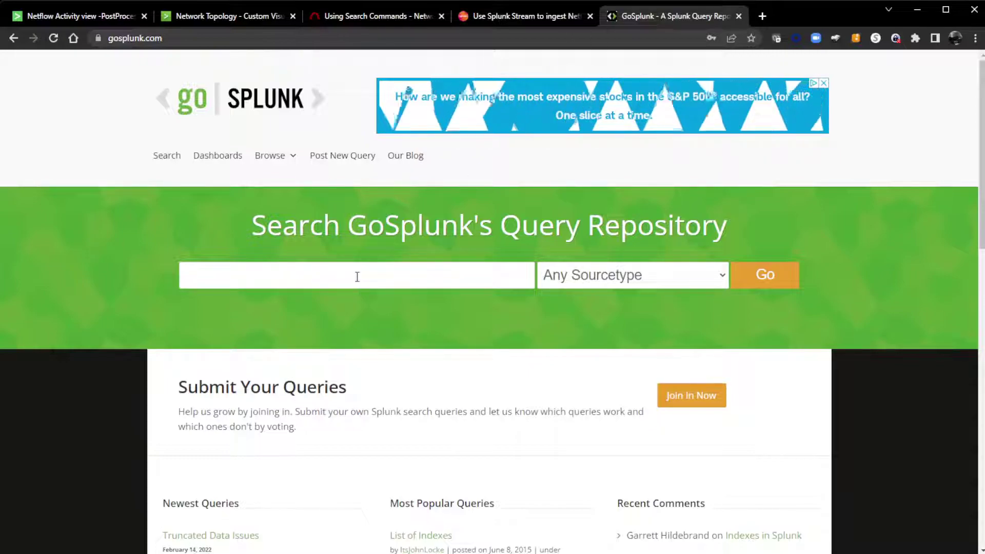
text(windows)
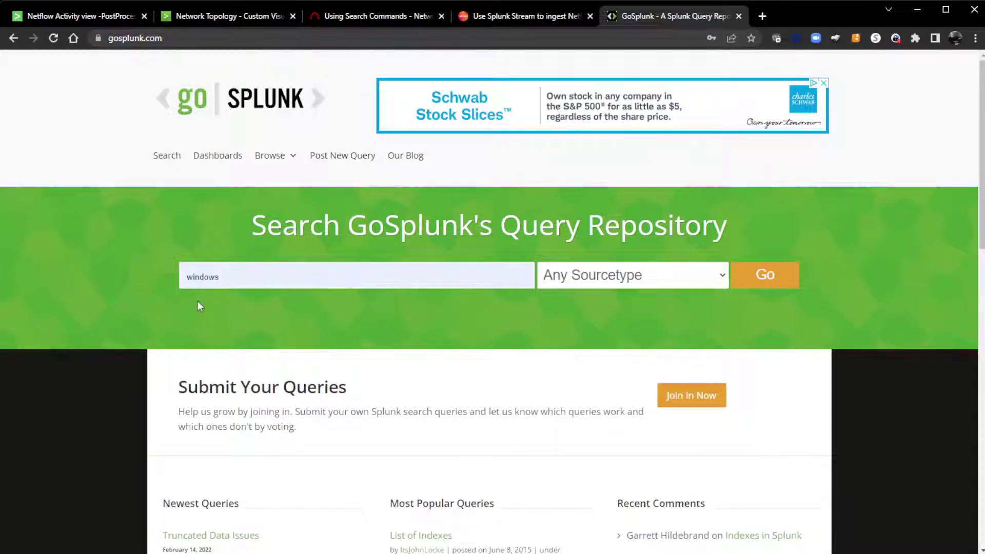
click(197, 302)
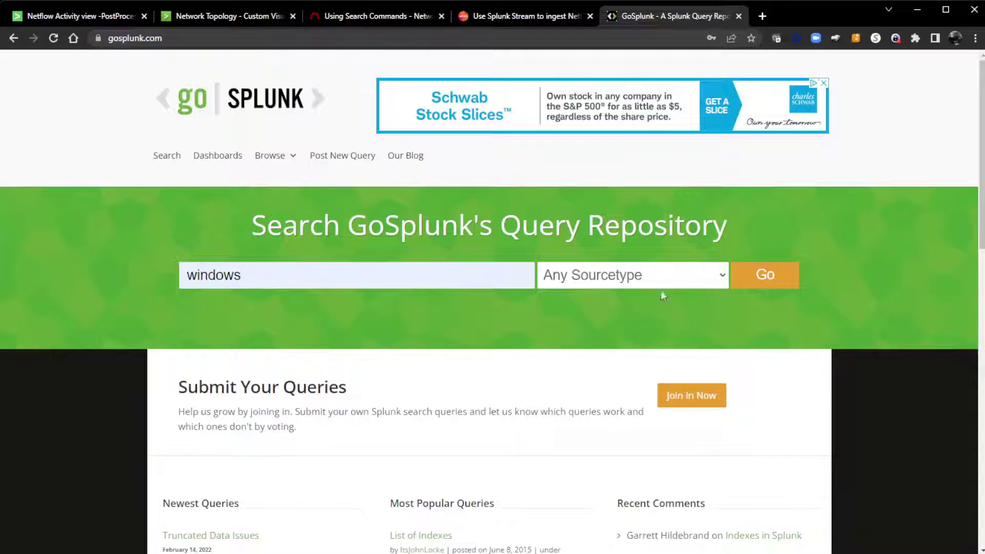
click(759, 286)
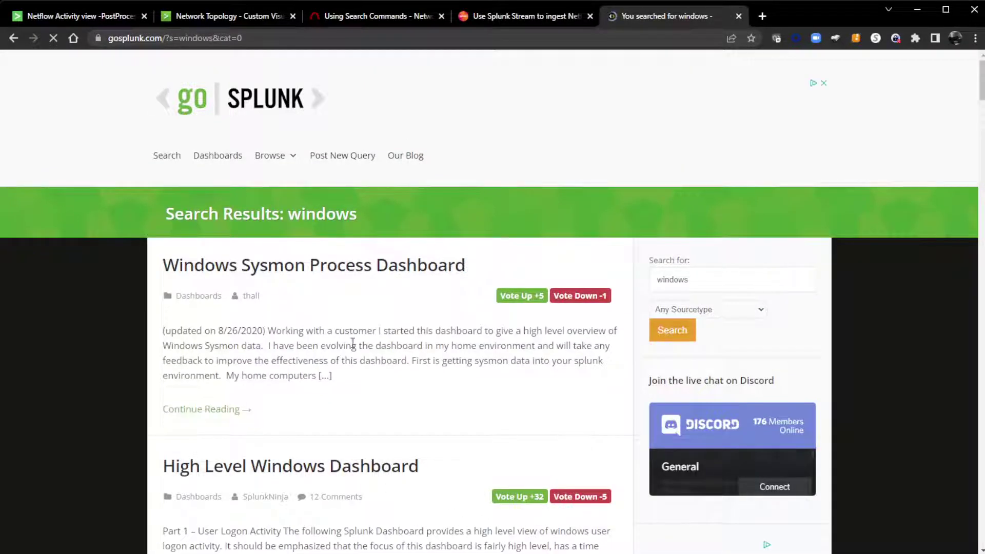
scroll(353, 358, down, 4)
scroll(353, 358, down, 4)
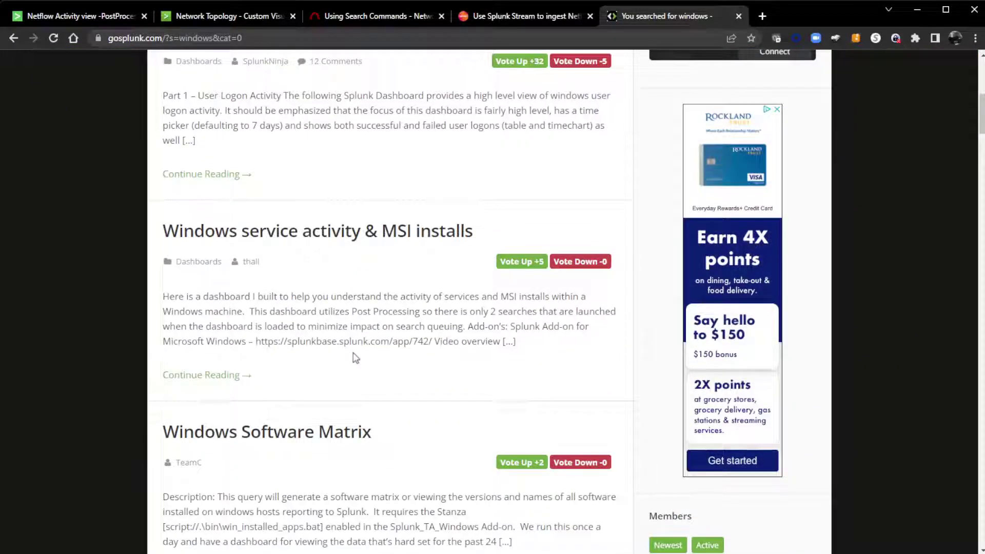
scroll(353, 358, down, 8)
scroll(353, 357, up, 7)
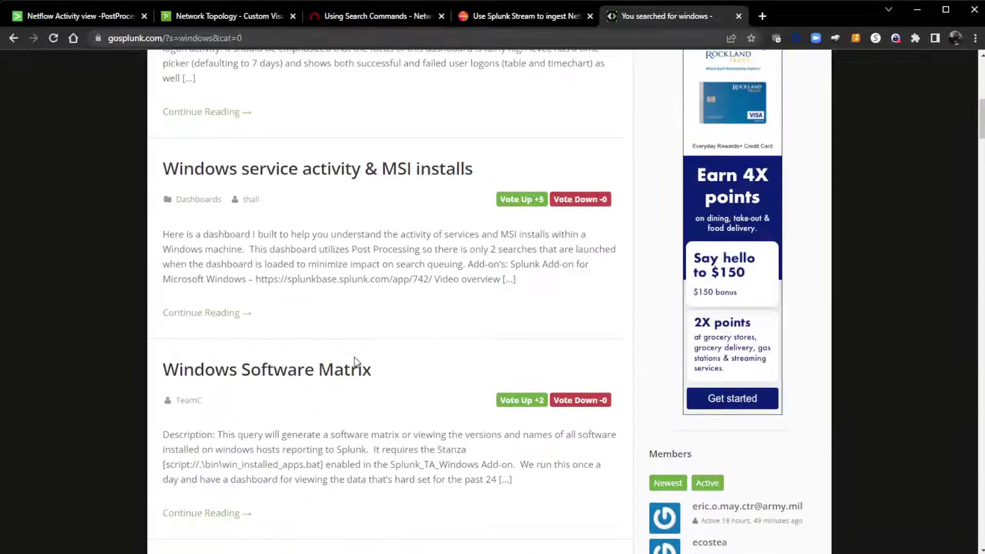
scroll(356, 361, up, 5)
scroll(356, 362, up, 3)
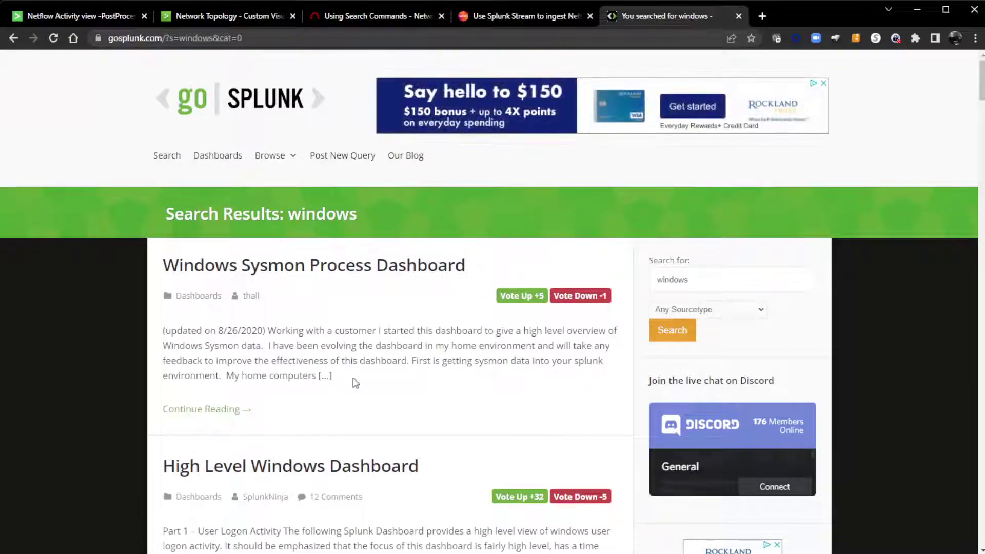
scroll(219, 466, down, 1)
scroll(288, 442, up, 1)
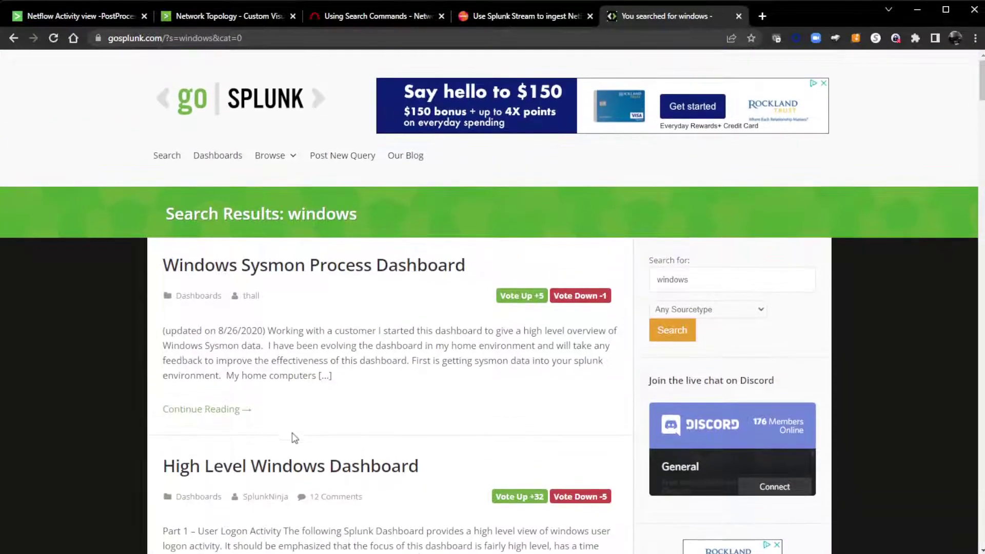
Open the first result author's post listing and scroll through it.
click(252, 303)
scroll(322, 319, down, 5)
scroll(321, 395, down, 20)
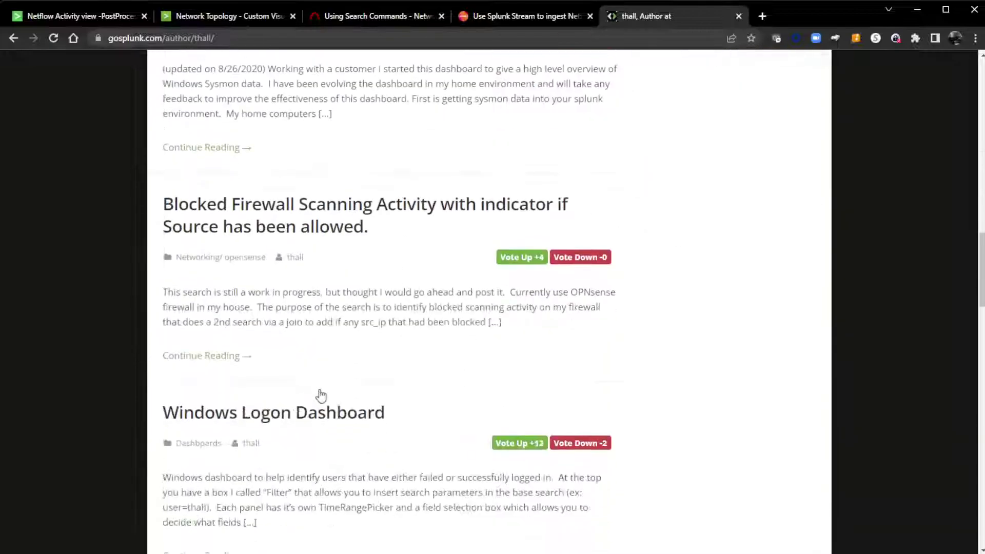
scroll(319, 394, down, 20)
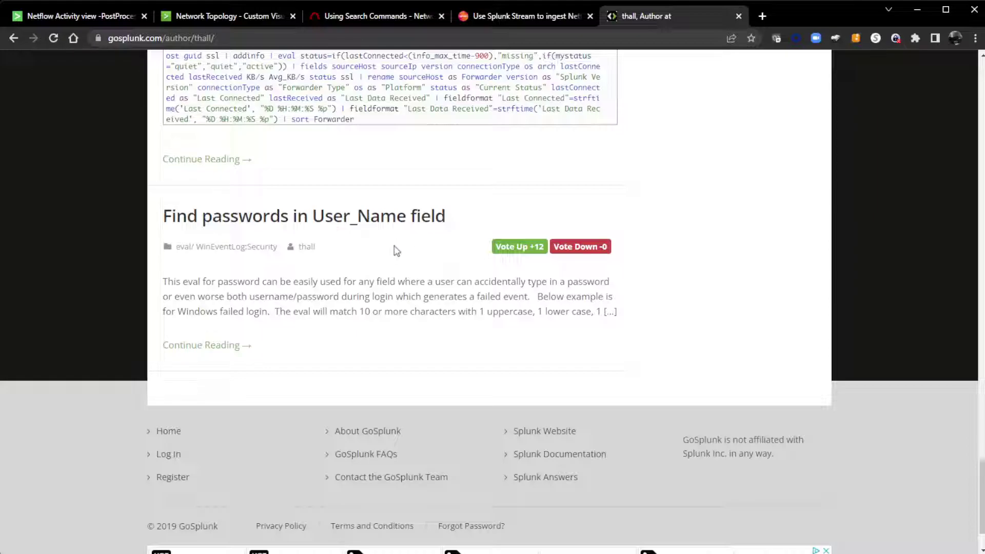
Back on the Netflow Activity view, highlight ubuntu-http and review the chart, graph and table.
click(57, 17)
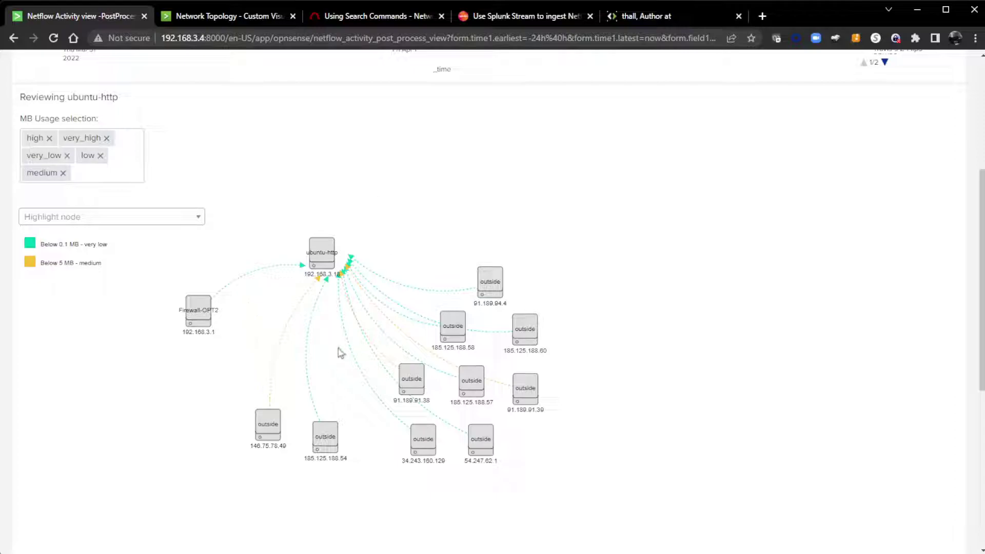
click(324, 251)
scroll(583, 413, up, 4)
mouse_move(528, 223)
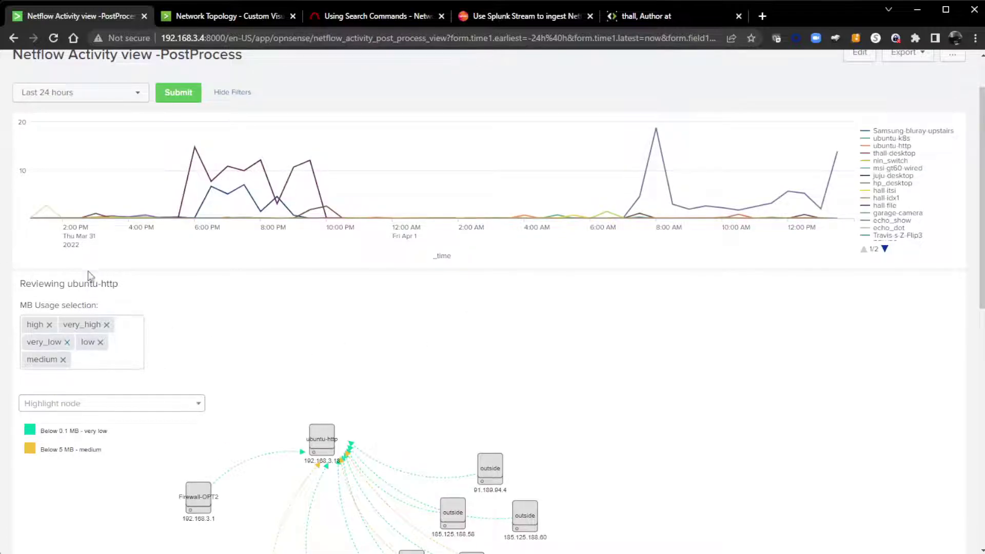
scroll(271, 405, down, 5)
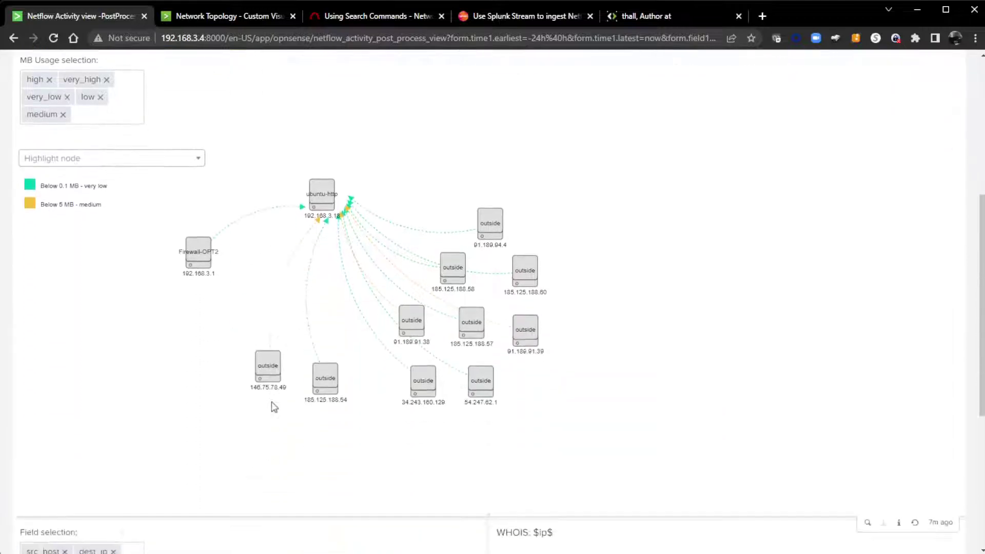
scroll(273, 407, down, 5)
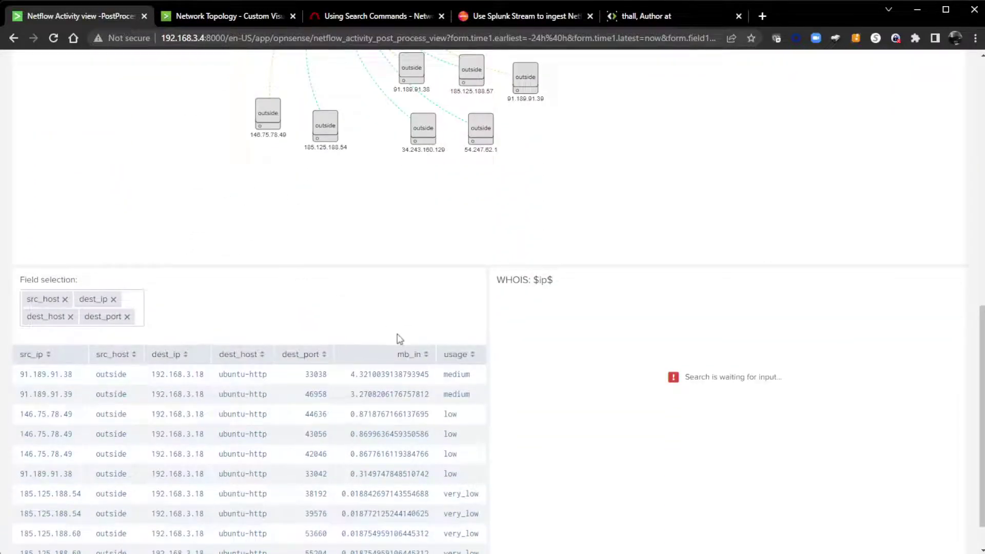
scroll(440, 457, down, 1)
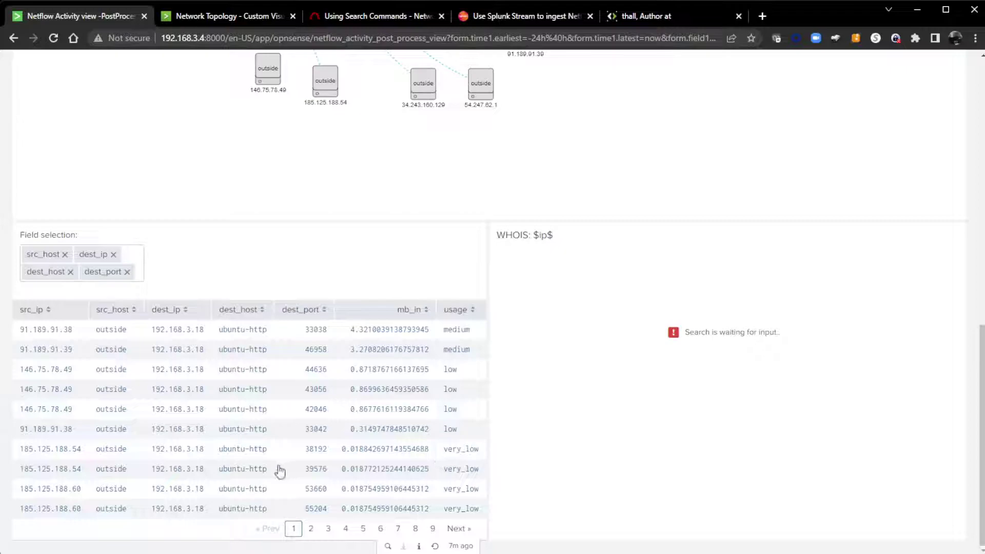
Add src_port to the Field selection and review the WHOIS panel for 91.189.91.38.
click(133, 265)
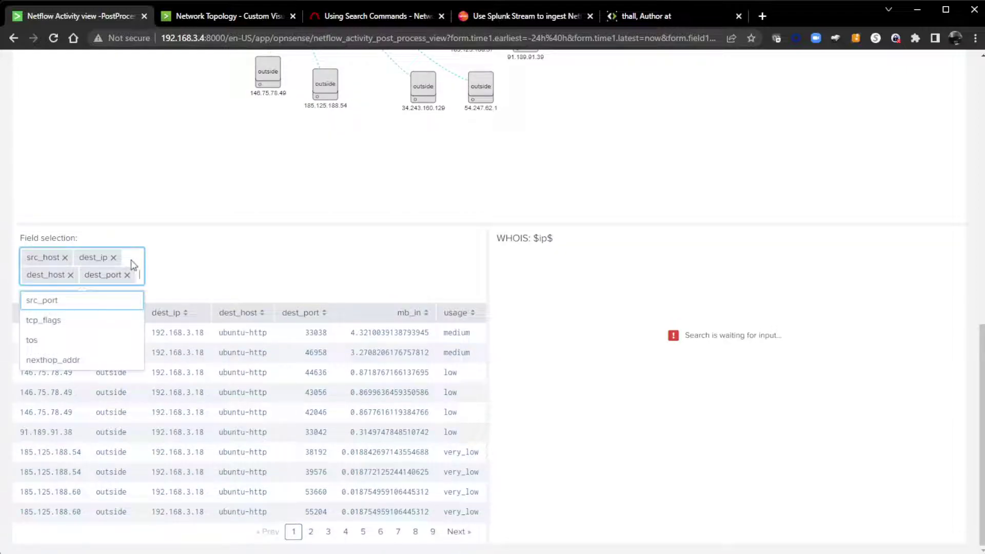
click(49, 301)
scroll(236, 277, up, 1)
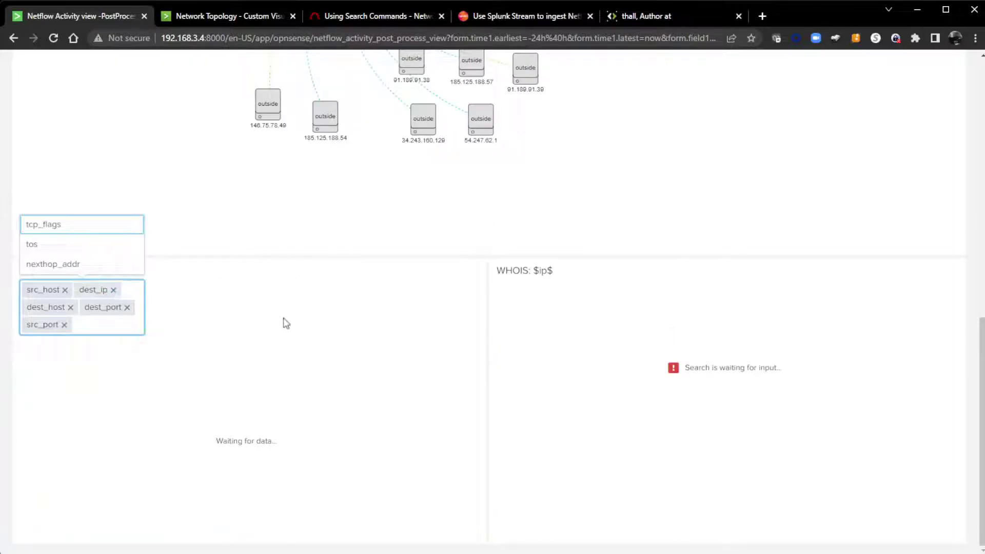
click(277, 288)
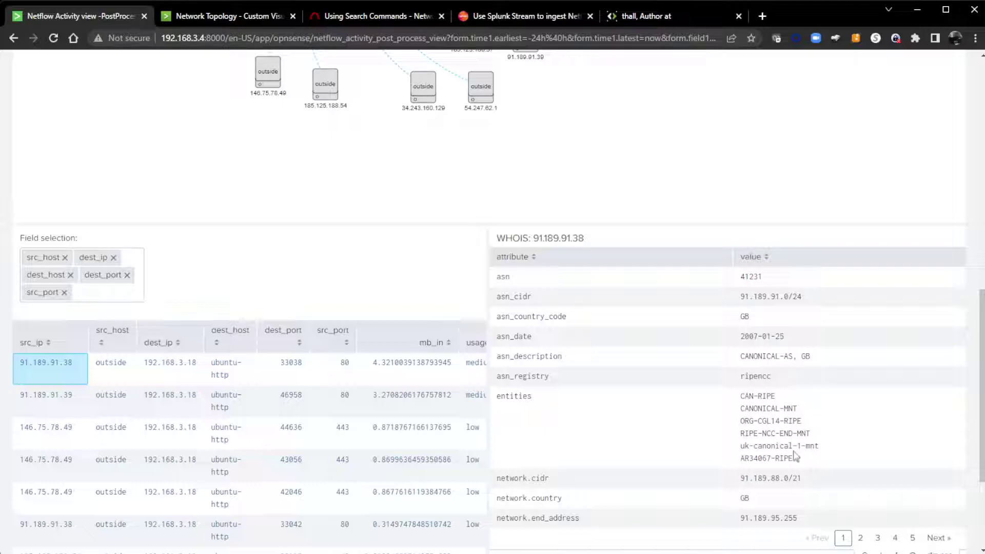
scroll(651, 455, up, 2)
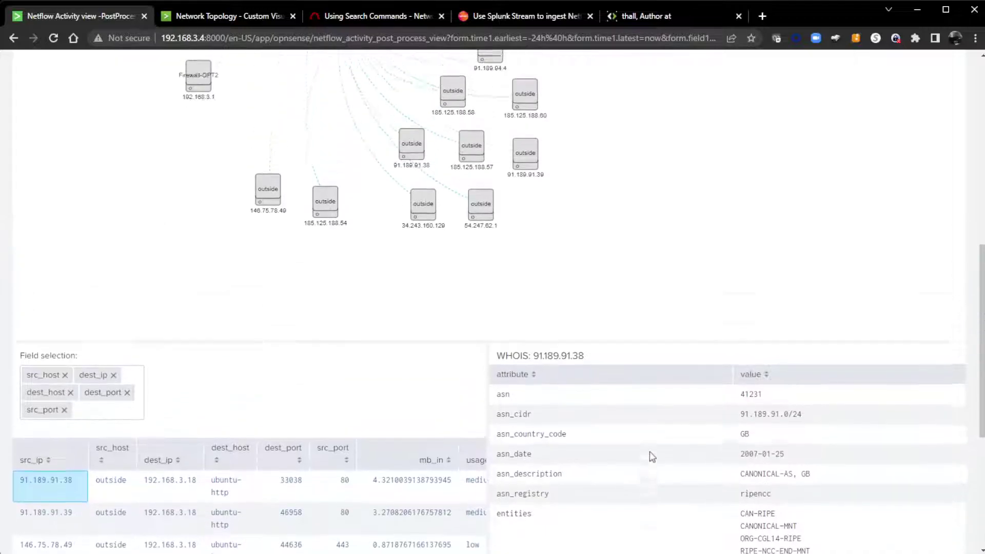
scroll(649, 457, down, 5)
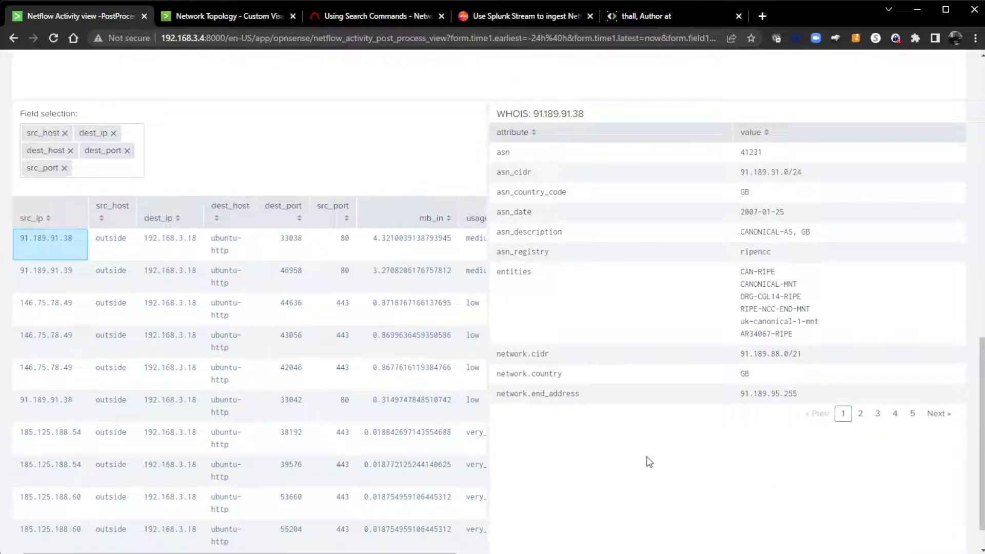
scroll(649, 462, up, 12)
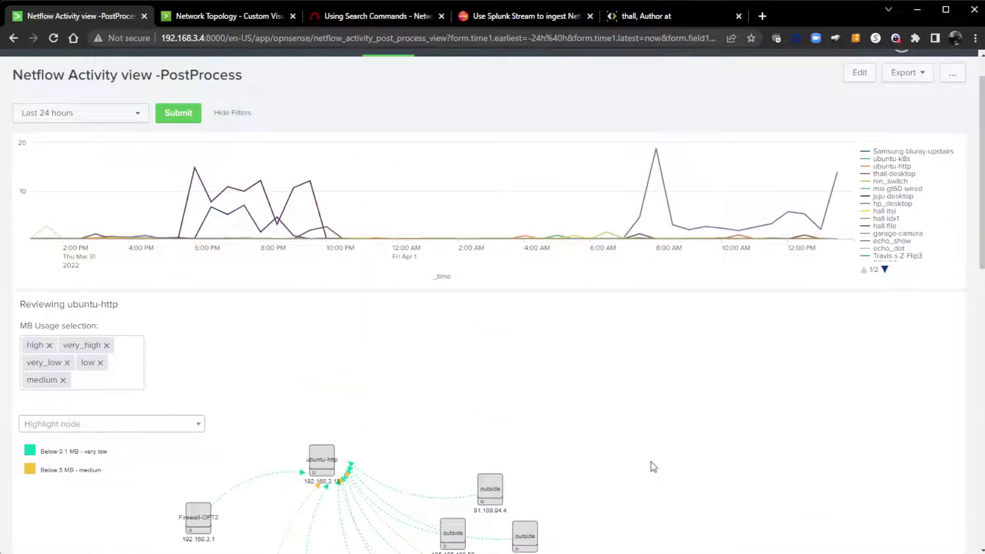
scroll(651, 464, up, 1)
scroll(650, 464, down, 6)
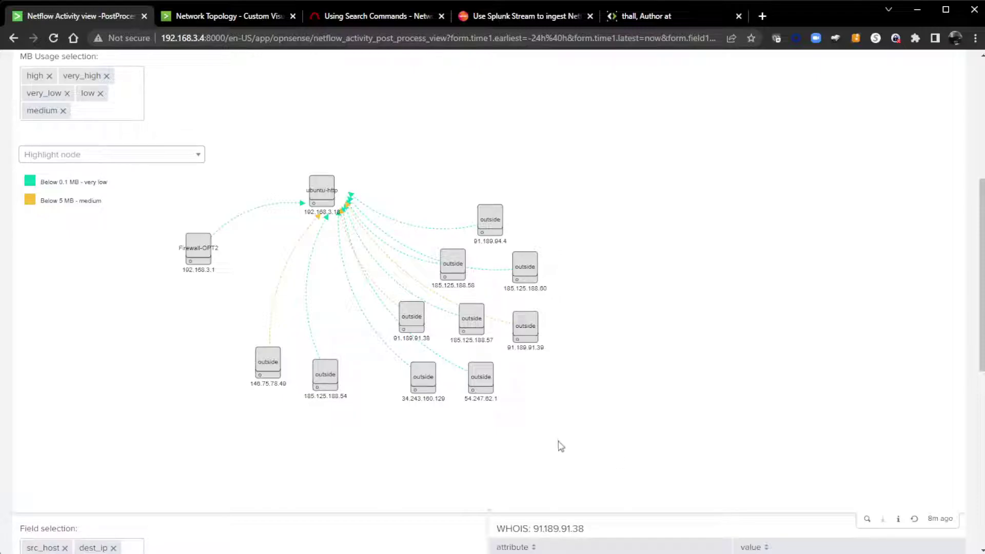
scroll(554, 452, up, 1)
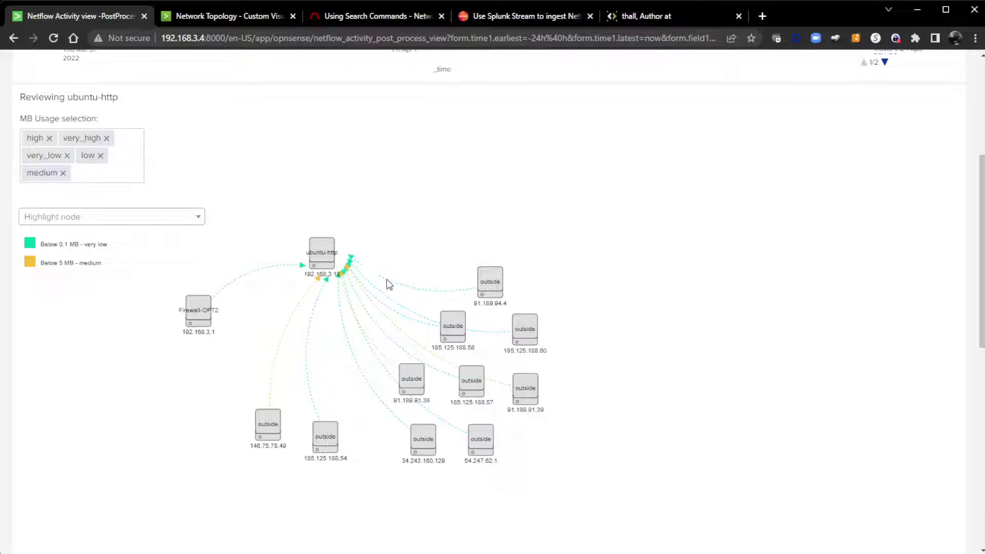
scroll(680, 476, up, 3)
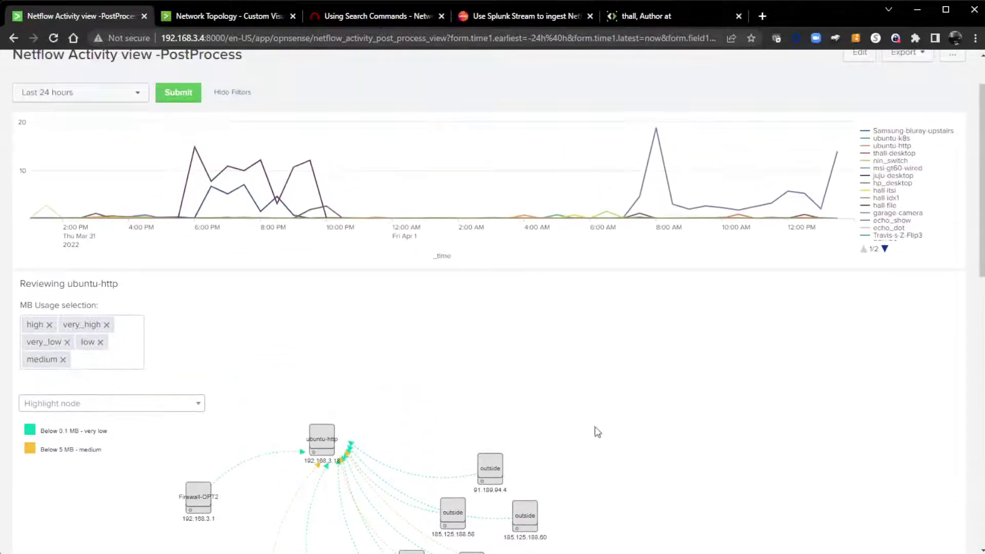
mouse_move(522, 221)
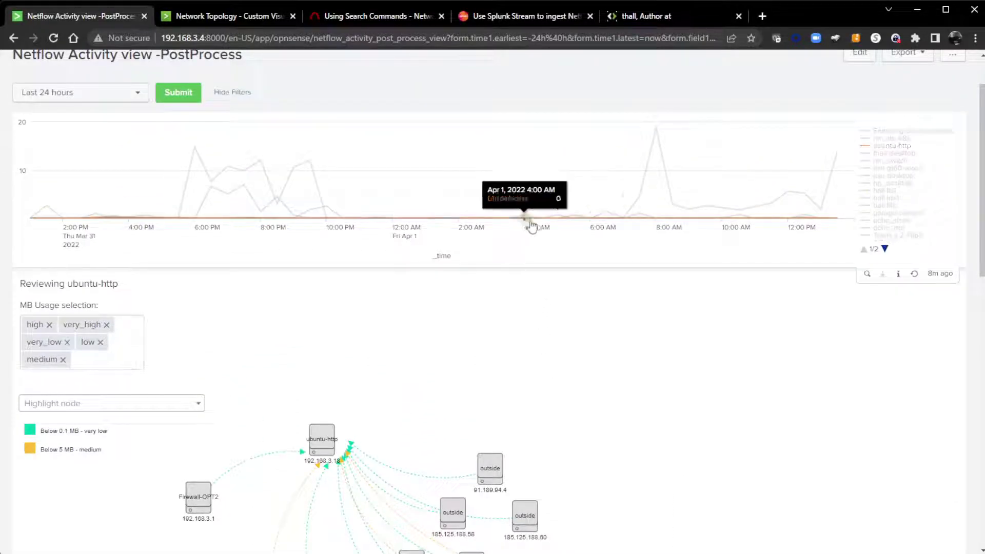
mouse_move(656, 131)
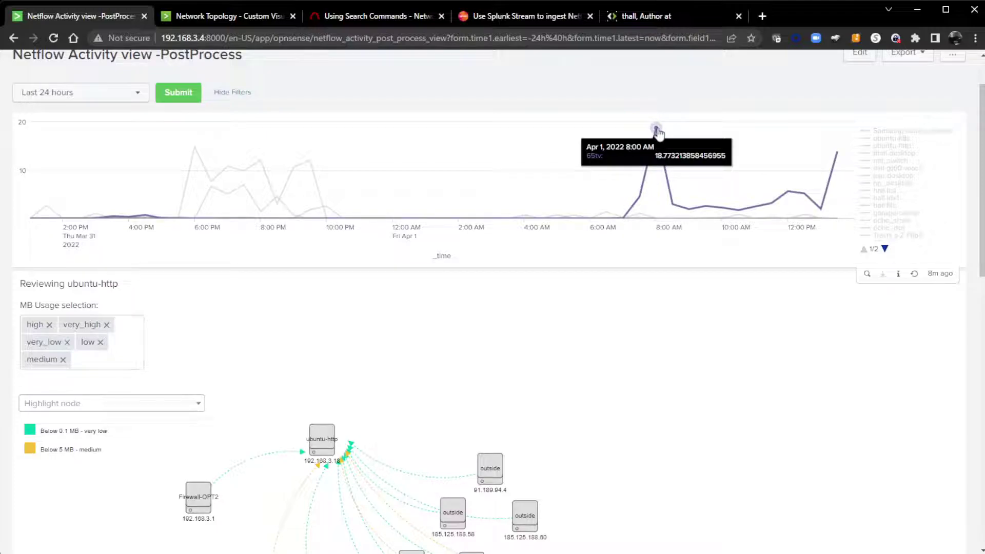
Drill into the 65tv 8:00 AM traffic peak and select the 65tv hub node in the topology graph.
click(657, 129)
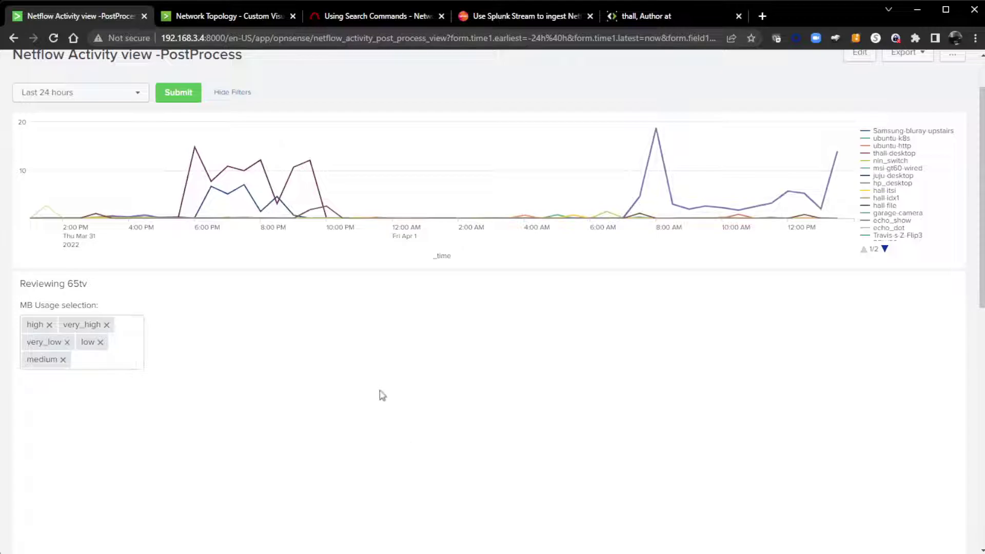
scroll(383, 396, down, 1)
scroll(382, 395, down, 1)
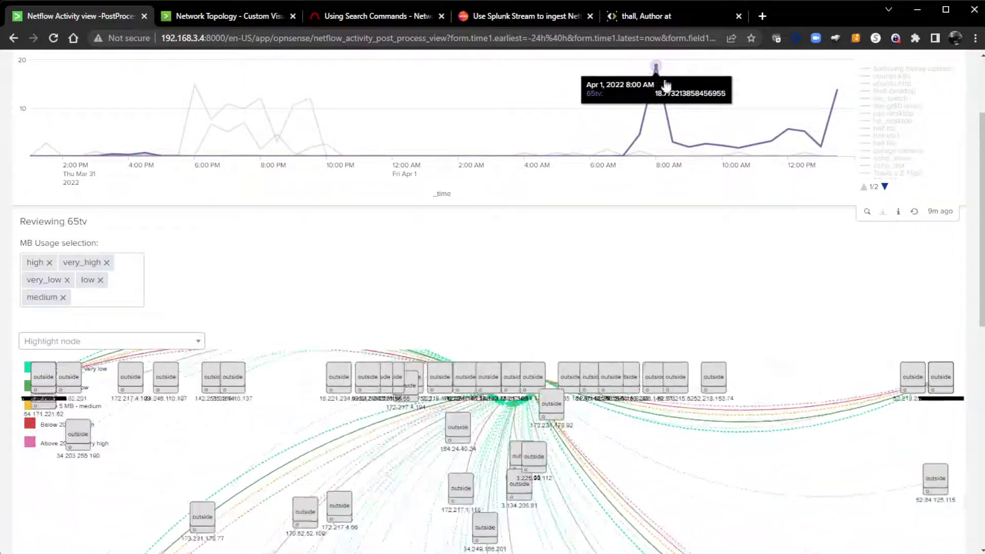
scroll(513, 277, down, 5)
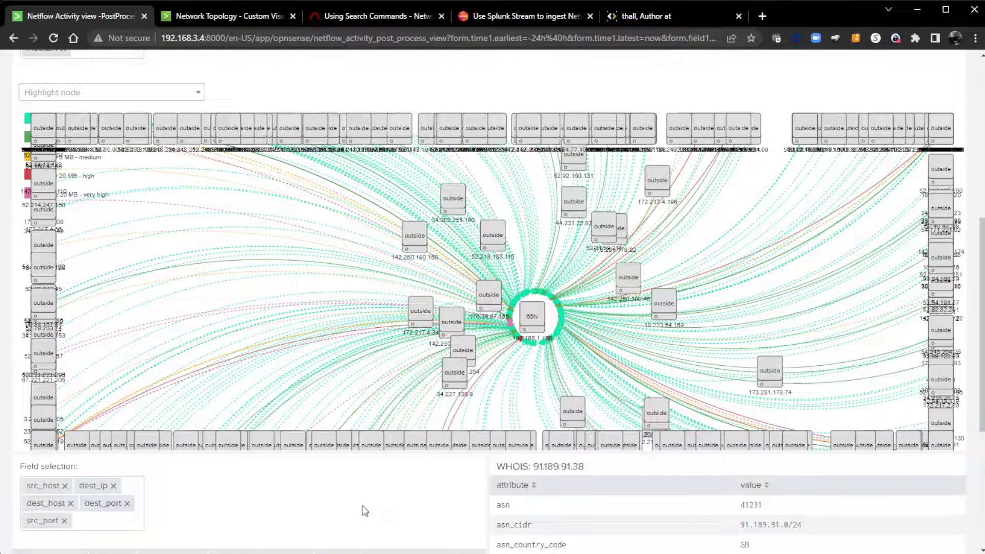
click(525, 315)
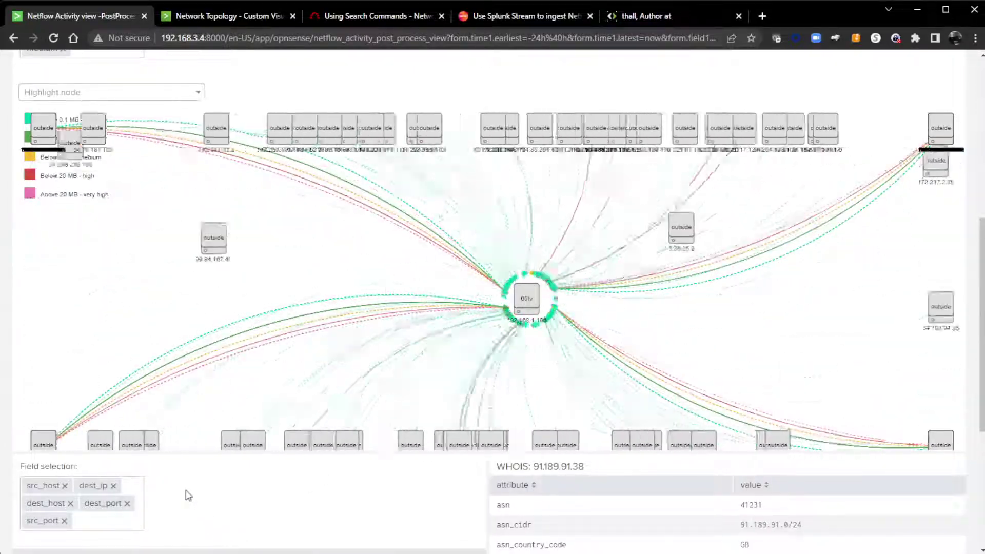
scroll(94, 445, up, 1)
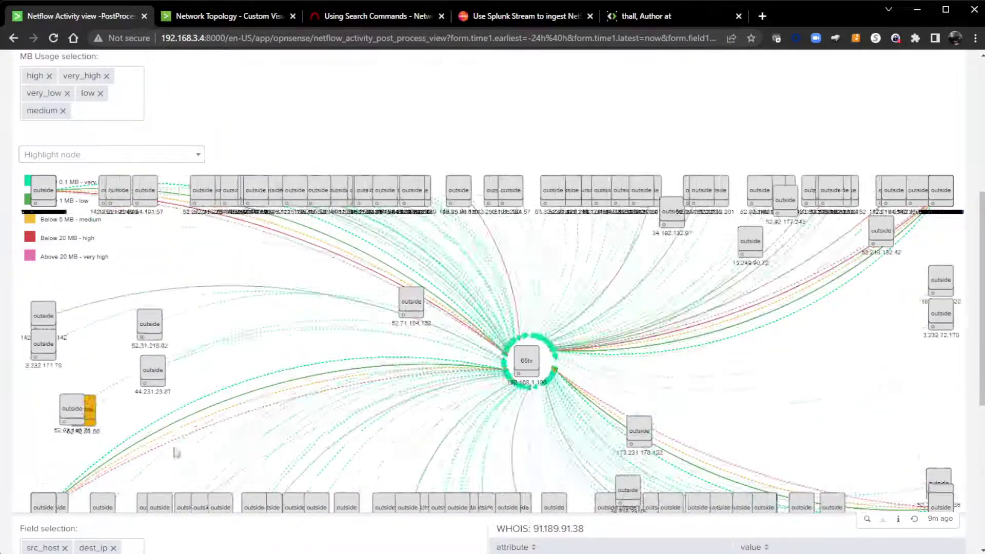
Remove very_low and low from MB Usage, then drag the 65tv node to the graph's top-left.
click(63, 111)
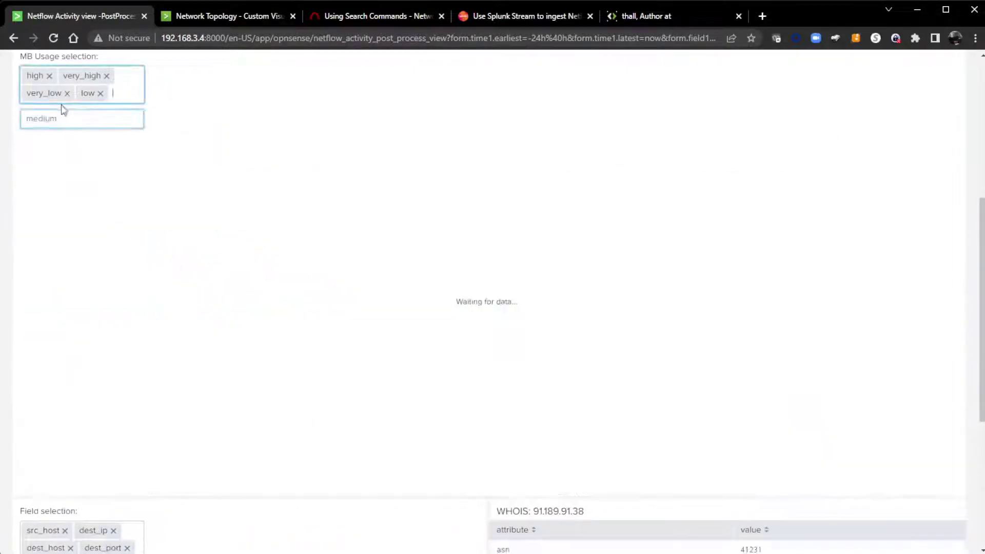
click(65, 93)
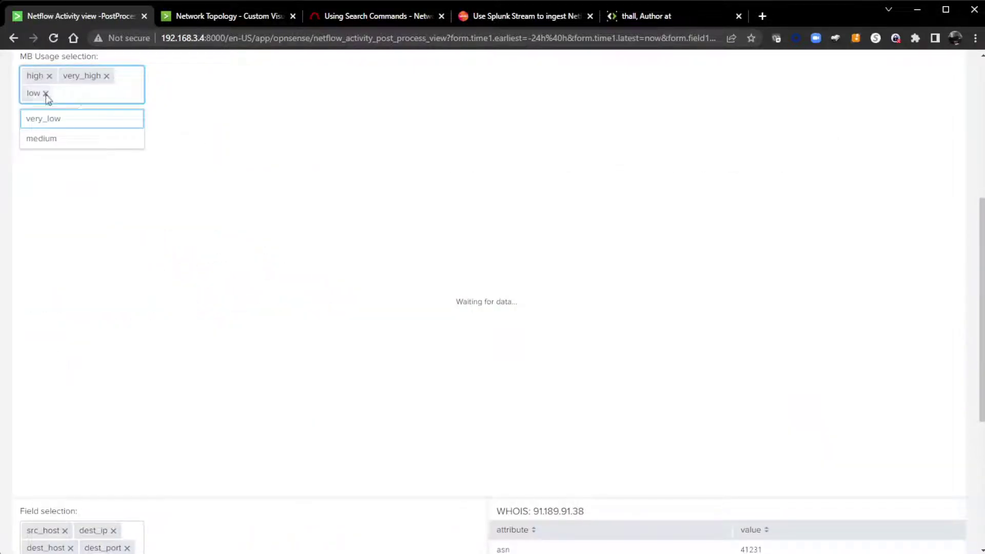
click(46, 94)
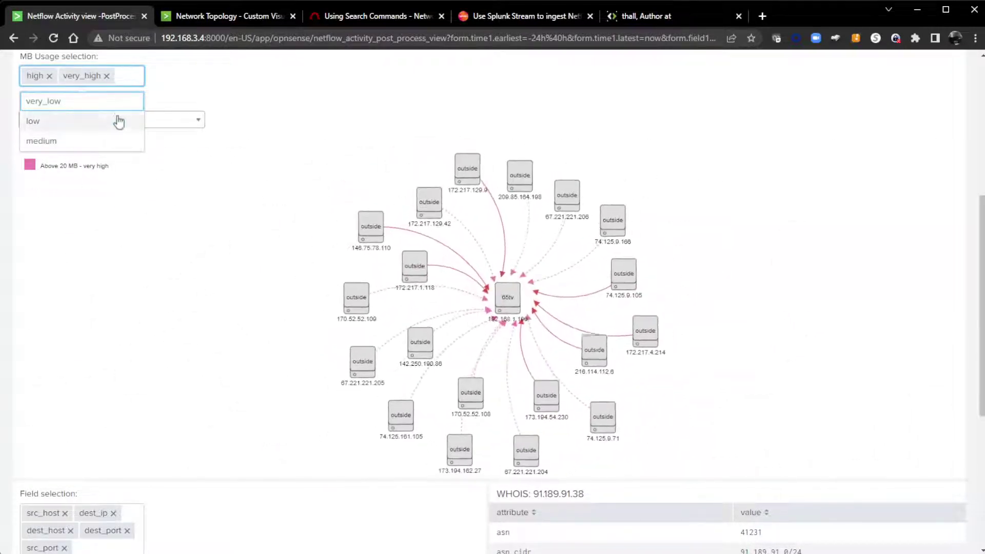
drag(84, 82, 115, 90)
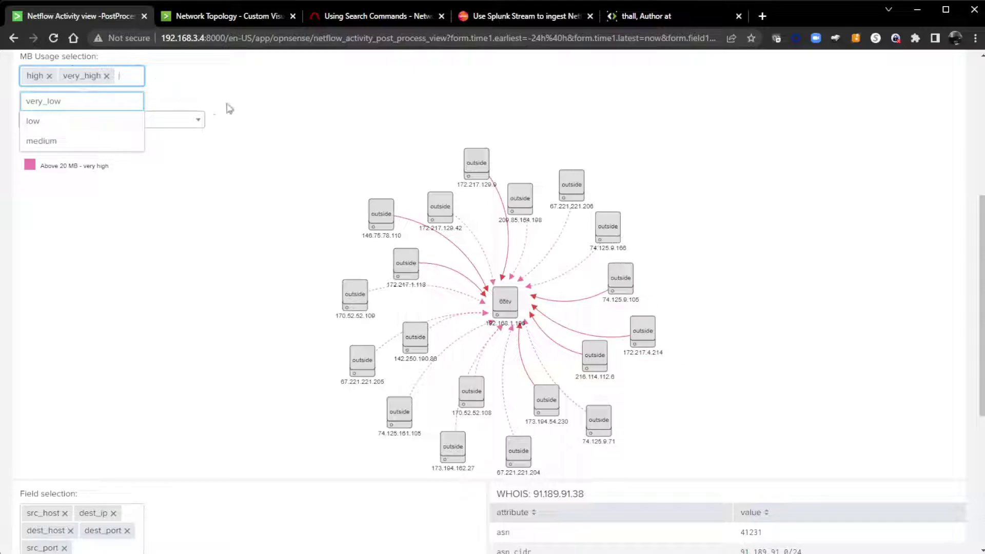
drag(509, 298, 277, 162)
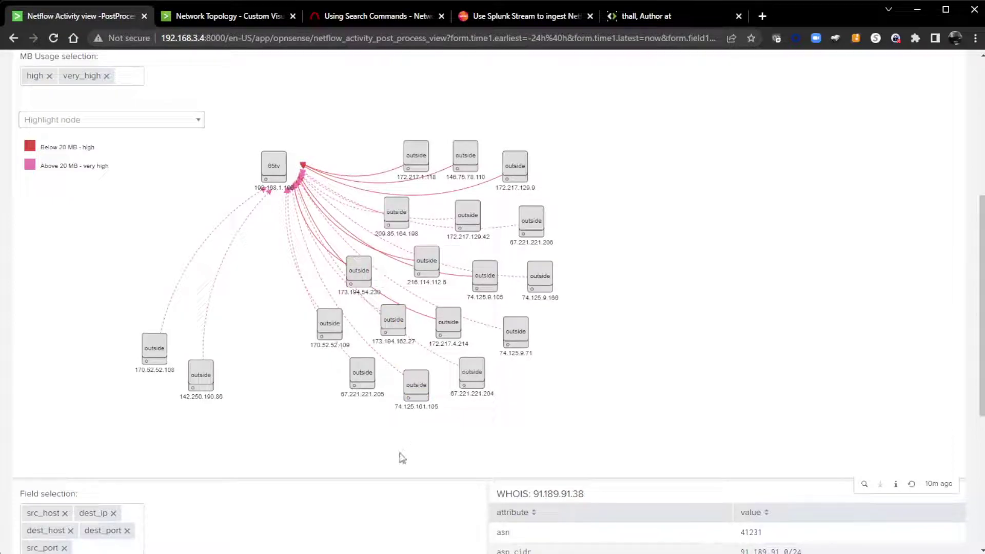
Send the src_ip 67.221.221.204 from the 65tv field table to the WHOIS panel.
scroll(196, 502, down, 2)
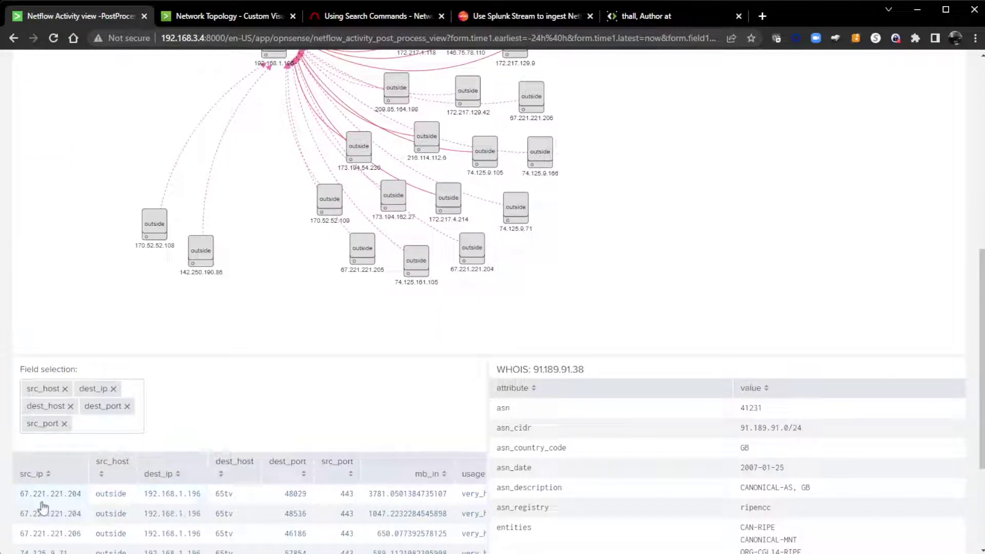
click(53, 497)
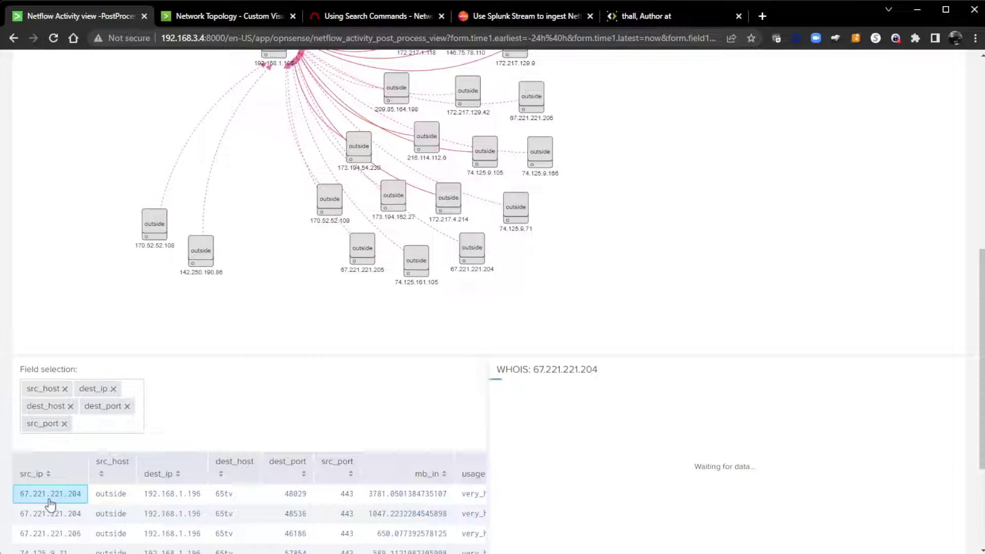
scroll(605, 313, up, 7)
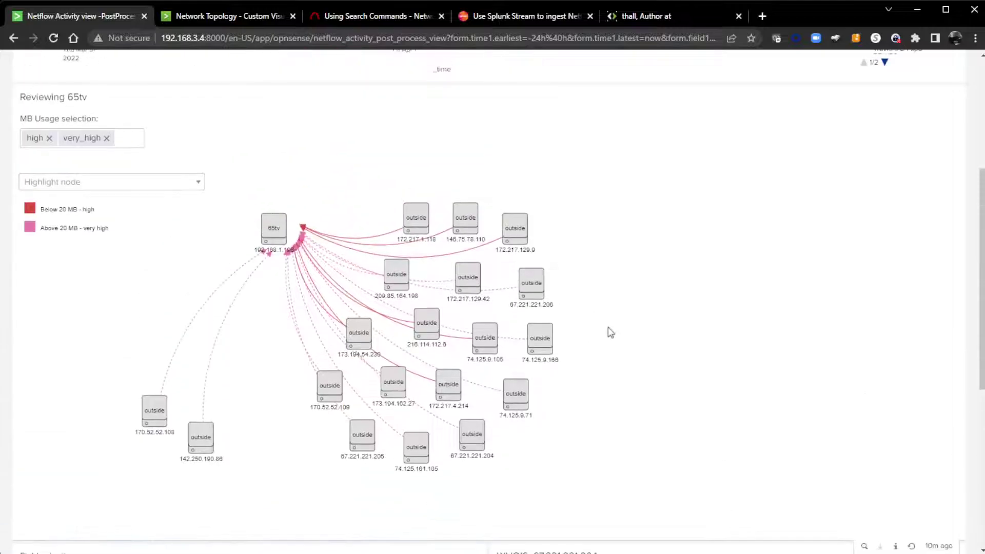
scroll(614, 334, up, 1)
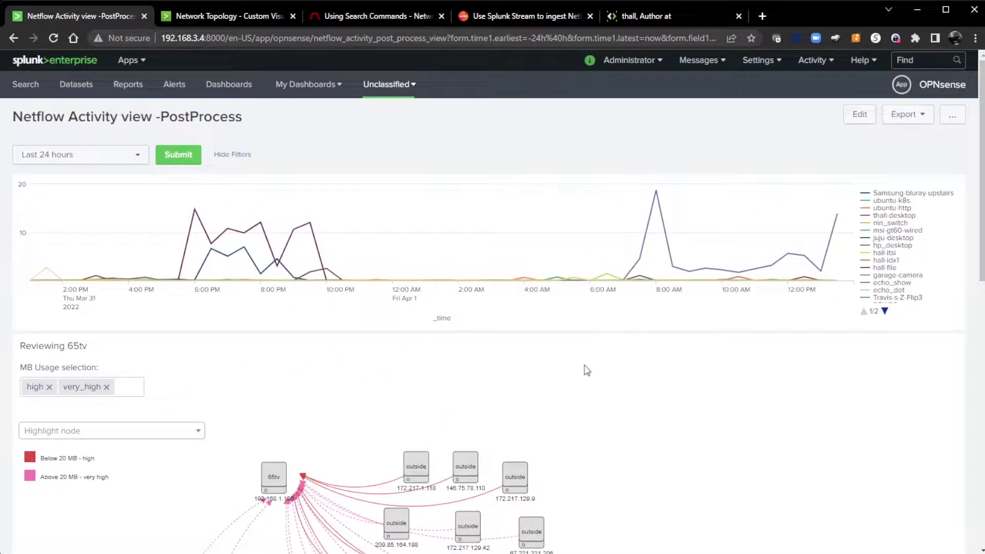
Enter edit mode and select 'PostProcess' in the 'Netflow Activity view -PostProcess' title.
click(858, 122)
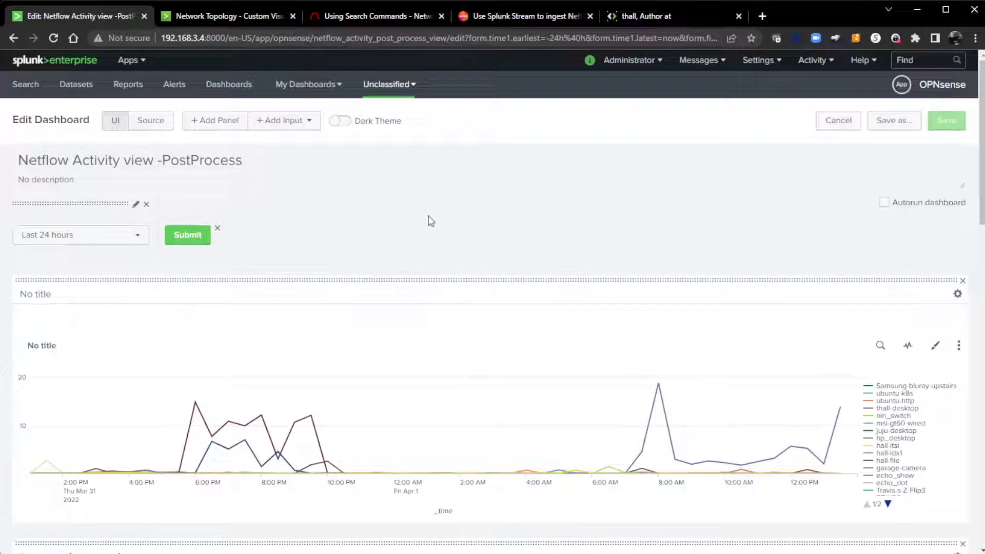
scroll(444, 245, down, 2)
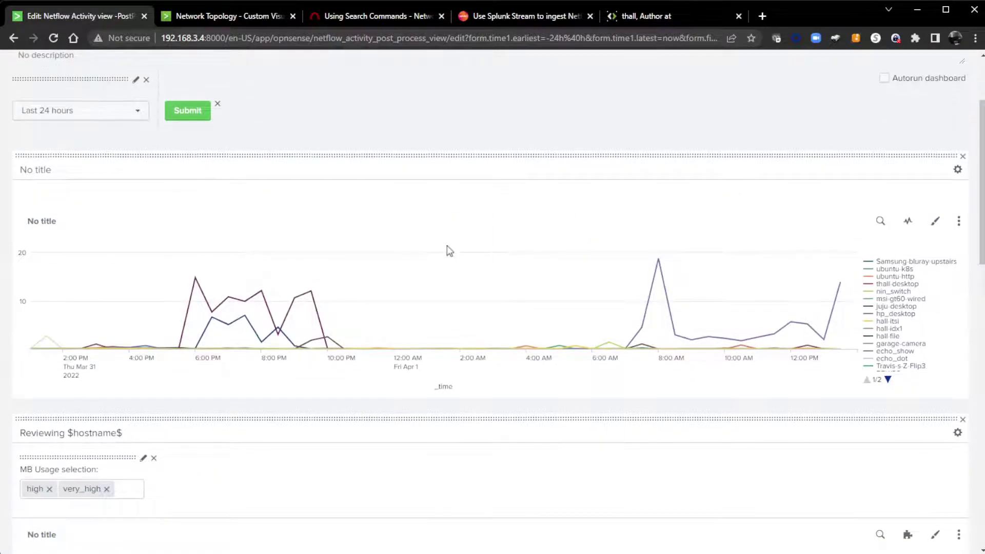
scroll(447, 251, up, 2)
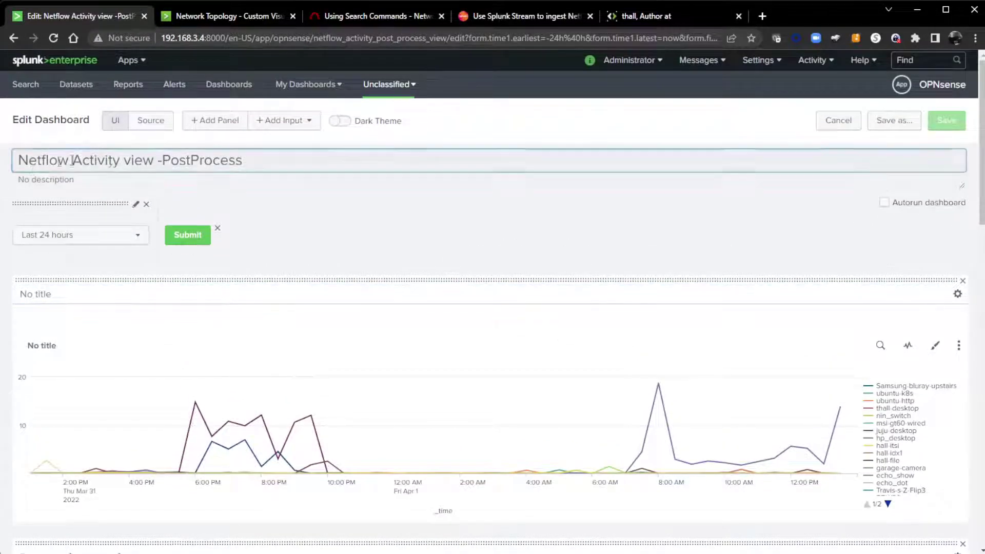
click(104, 188)
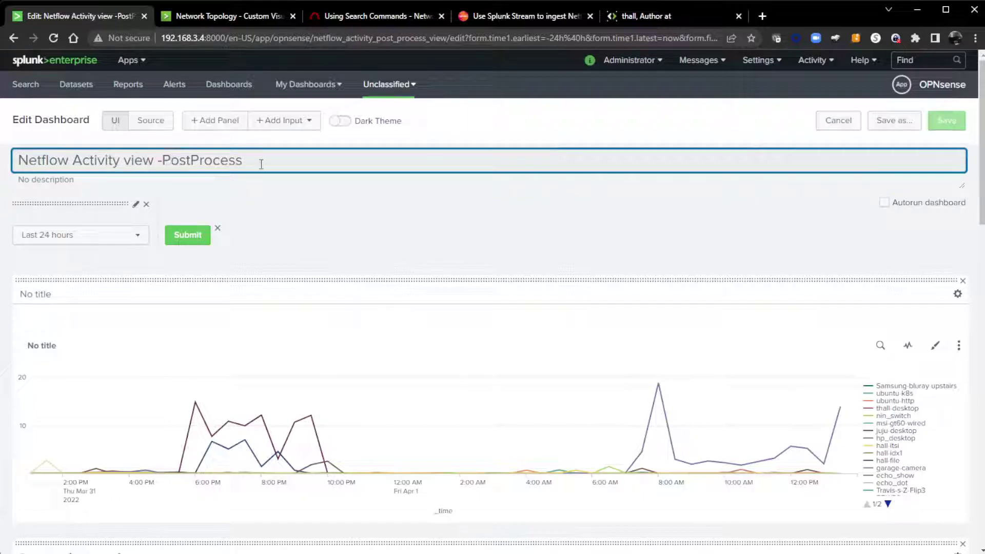
drag(272, 163, 162, 162)
click(286, 160)
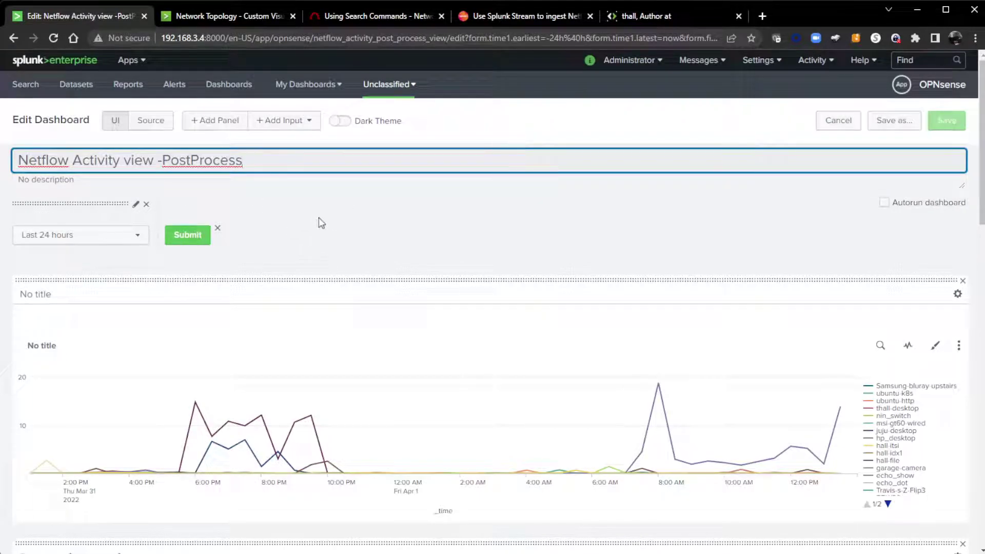
scroll(331, 227, down, 4)
scroll(332, 238, up, 4)
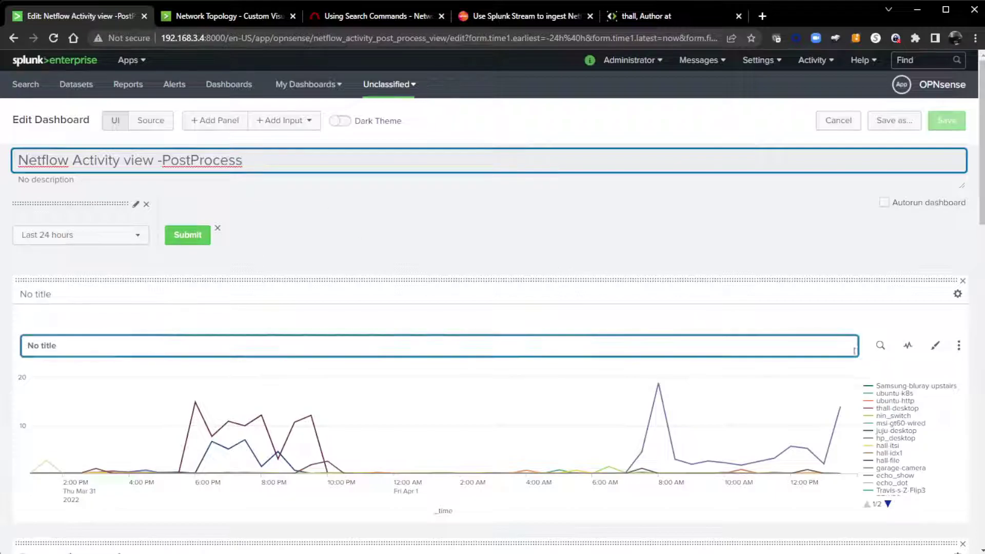
Show the traffic chart's post-process search with eval mb_in and timechart avg(mb_in) by dest_host.
click(881, 346)
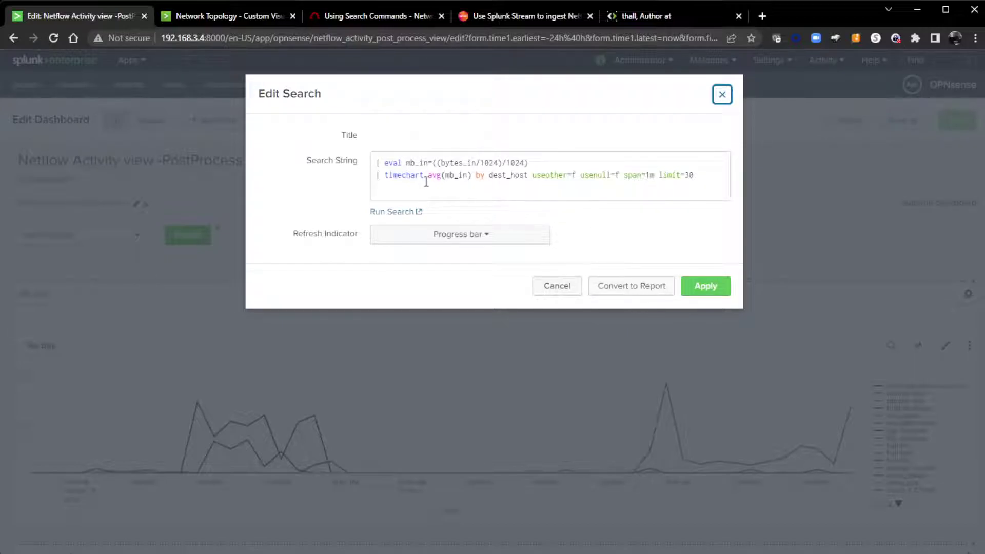
Cancel the chart search unchanged, switch to the XML source and select the net_base1 base search tag.
click(564, 286)
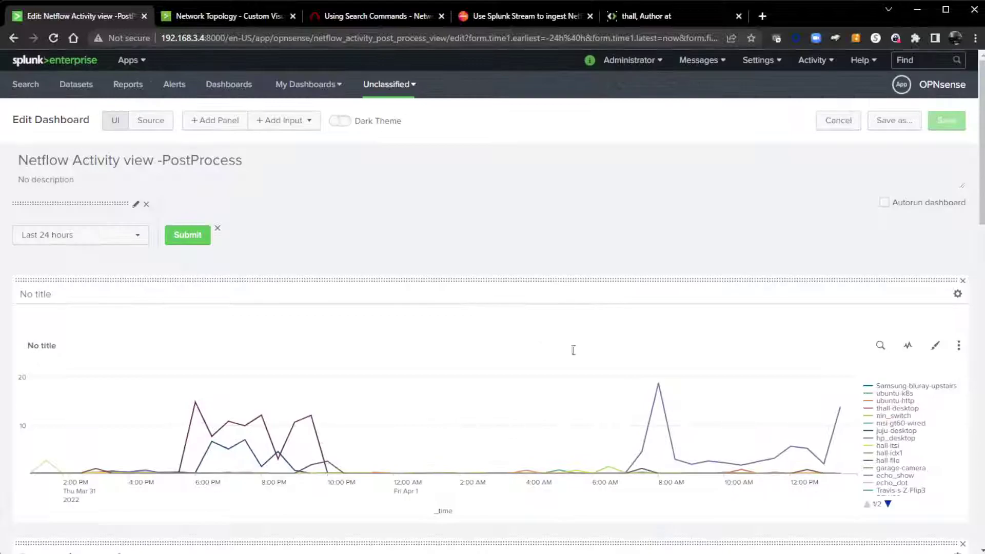
click(146, 121)
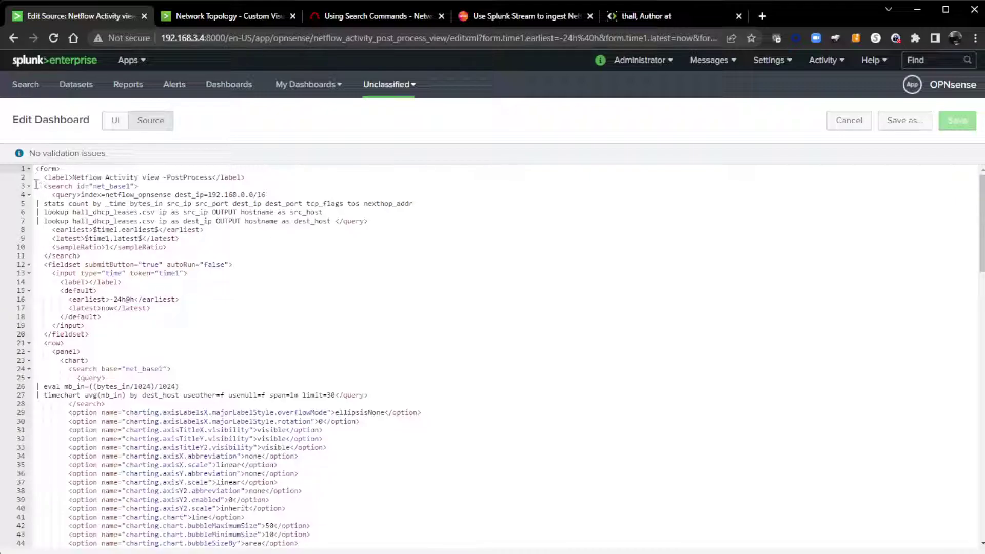
double_click(41, 186)
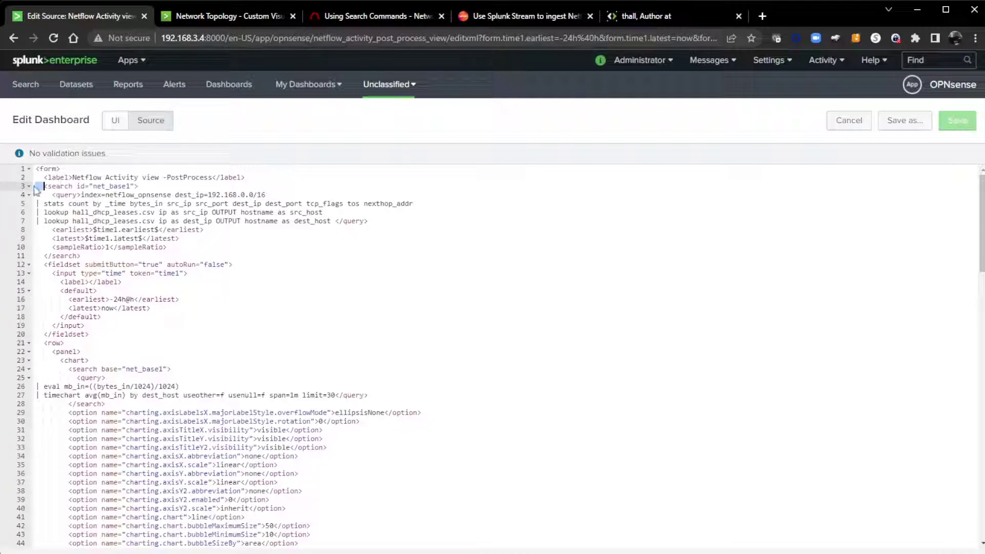
drag(36, 186, 139, 187)
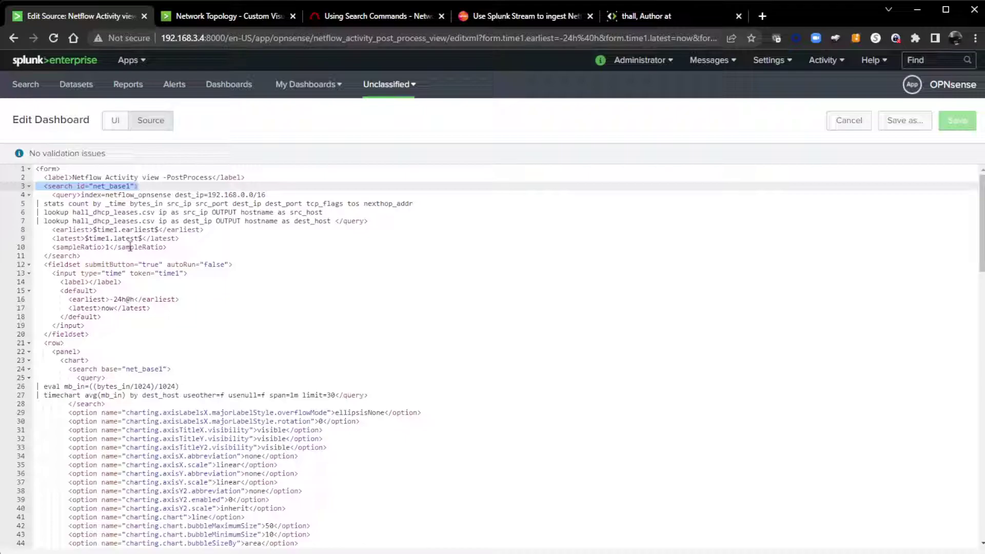
click(169, 188)
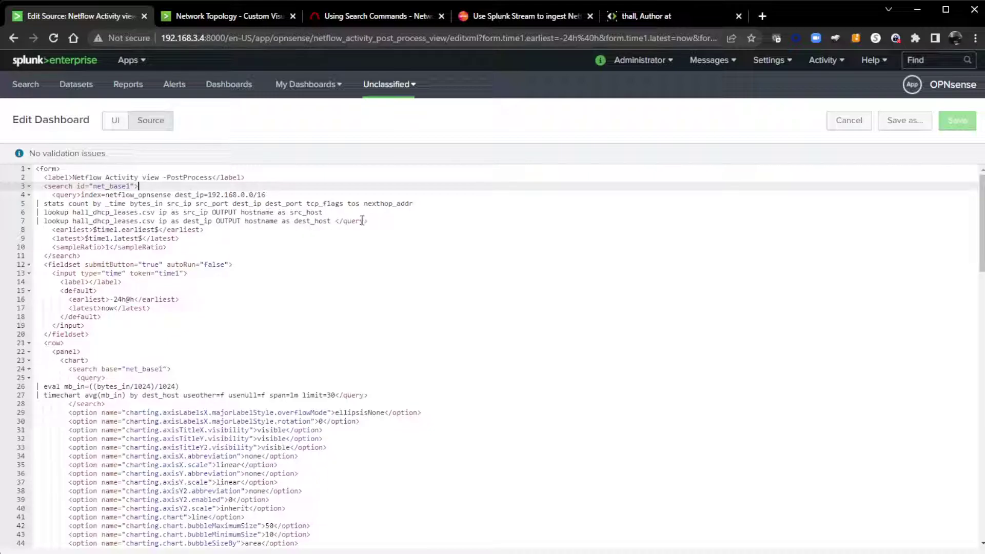
Highlight the base search query on lines 4–7 and its index name netflow_opnsense.
drag(369, 221, 35, 195)
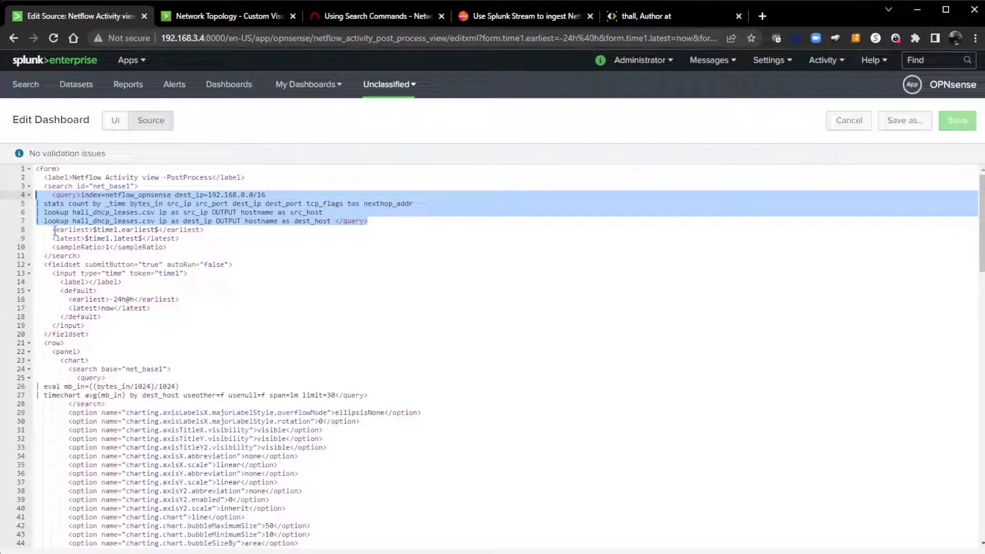
click(97, 195)
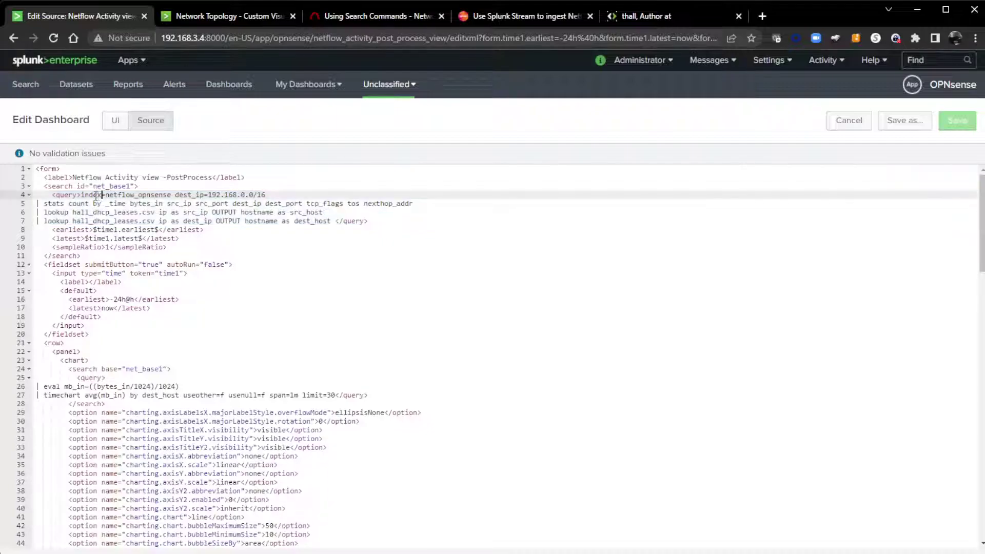
drag(105, 196, 172, 196)
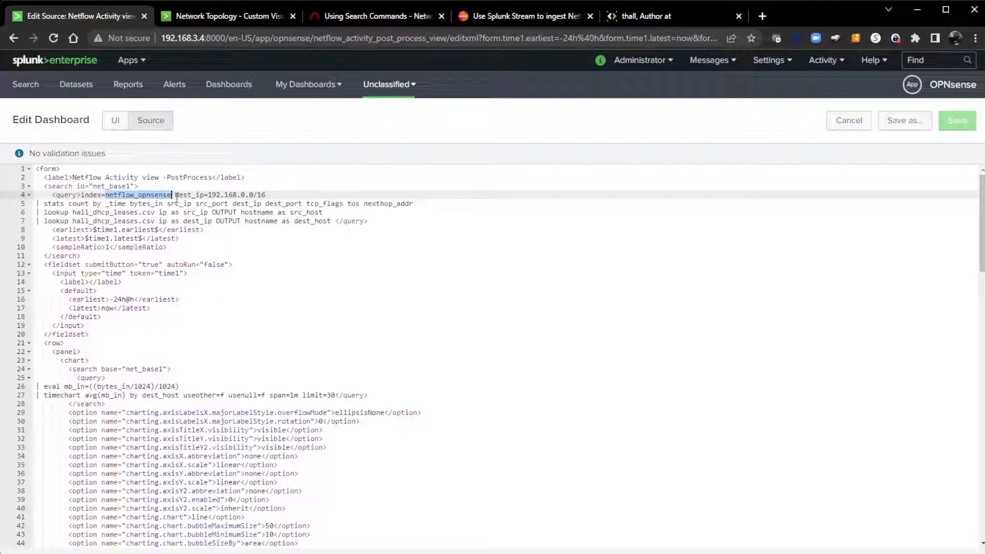
Search the dashboard source for index=netflow_opnsense using the editor's Ctrl+F find box.
key(ctrl+f)
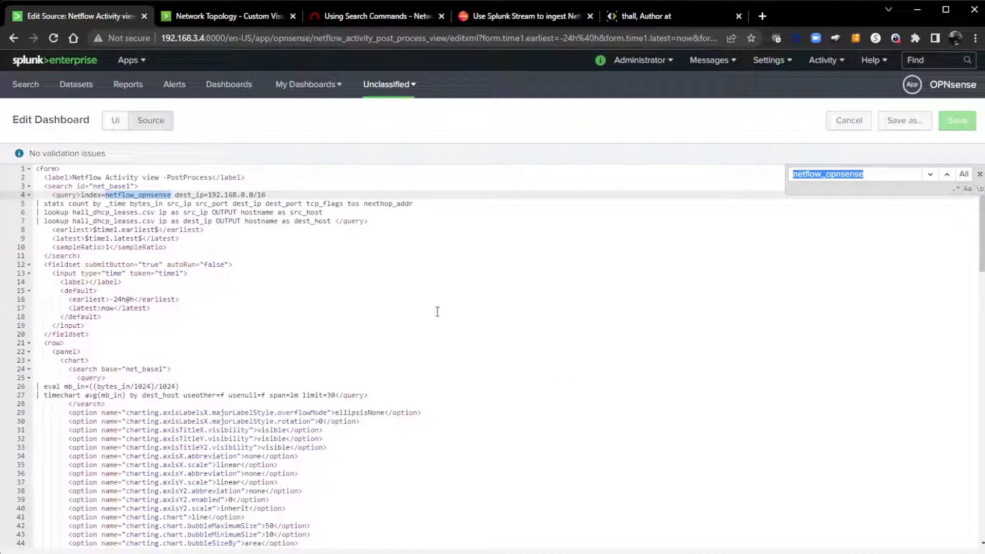
click(352, 282)
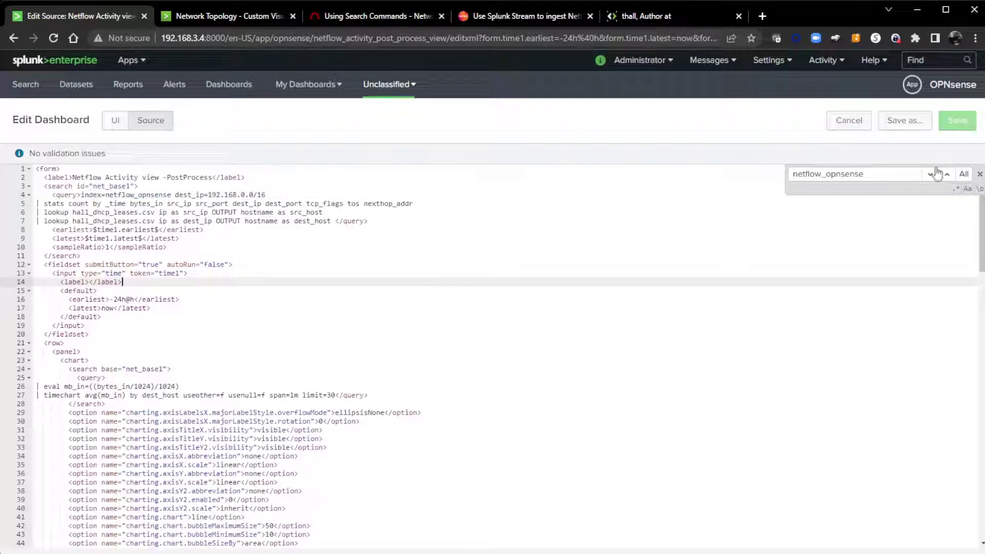
click(979, 175)
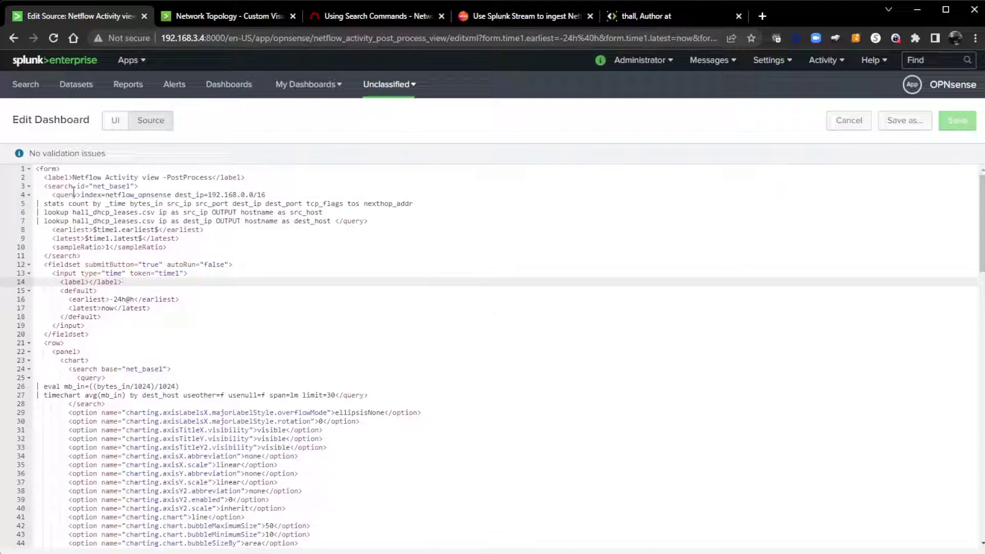
drag(81, 195, 171, 196)
key(ctrl+f)
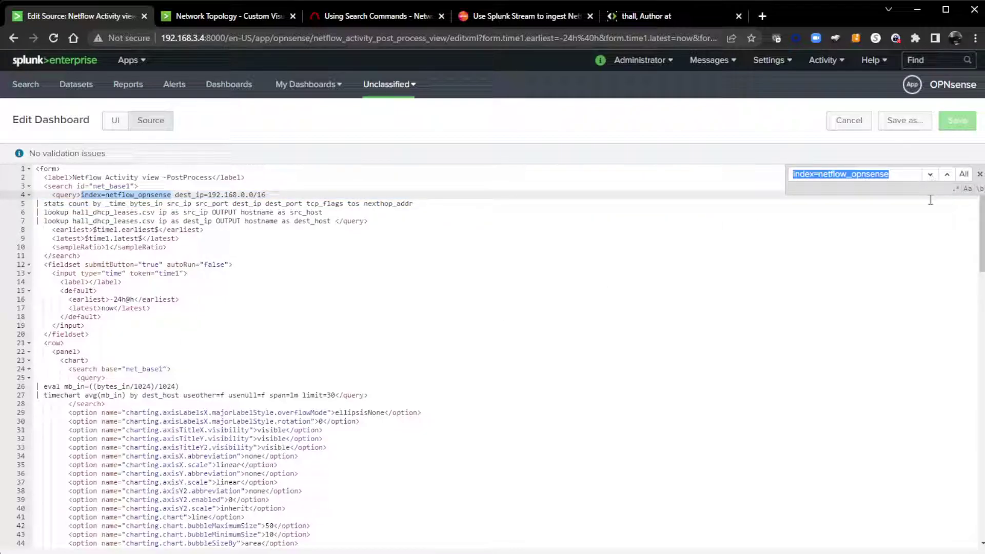
click(979, 175)
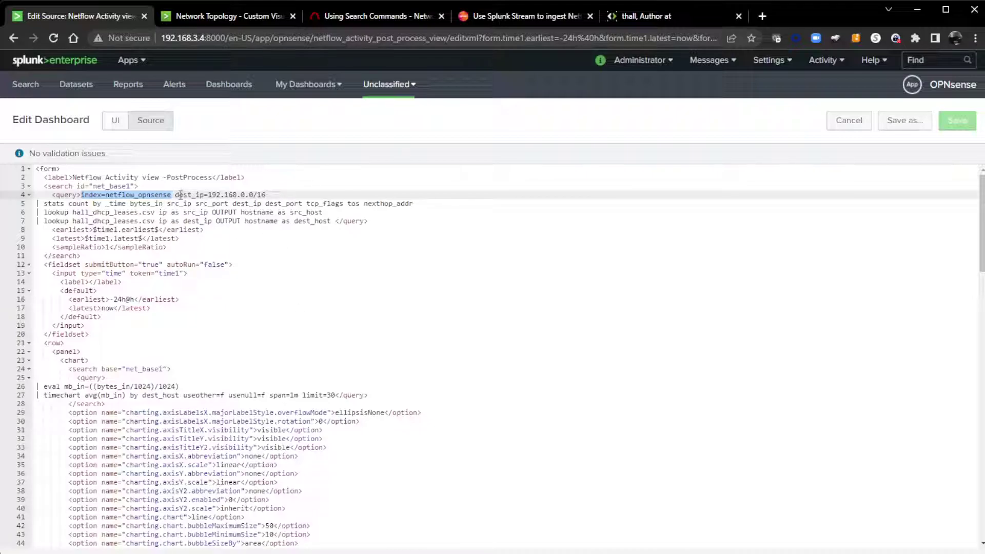
drag(175, 195, 266, 194)
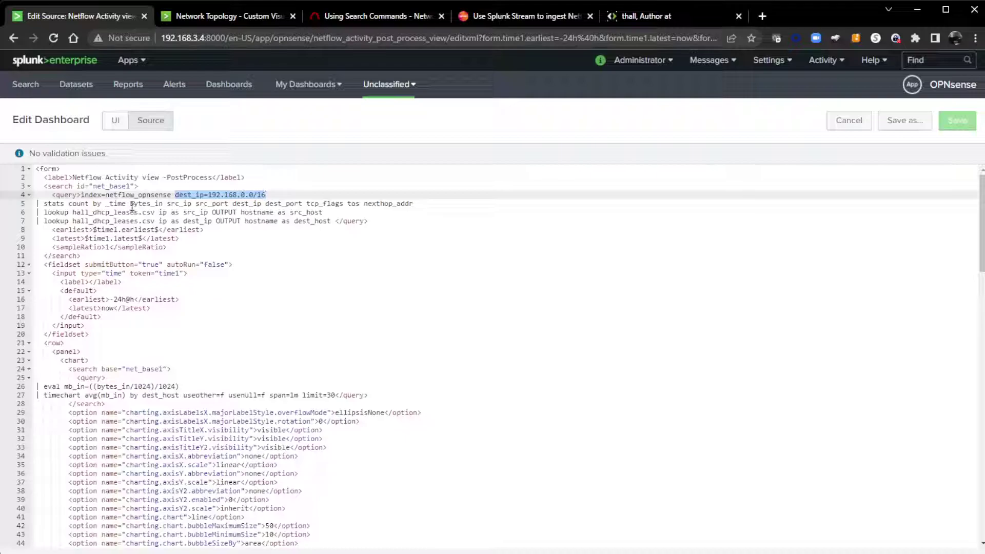
drag(129, 203, 421, 203)
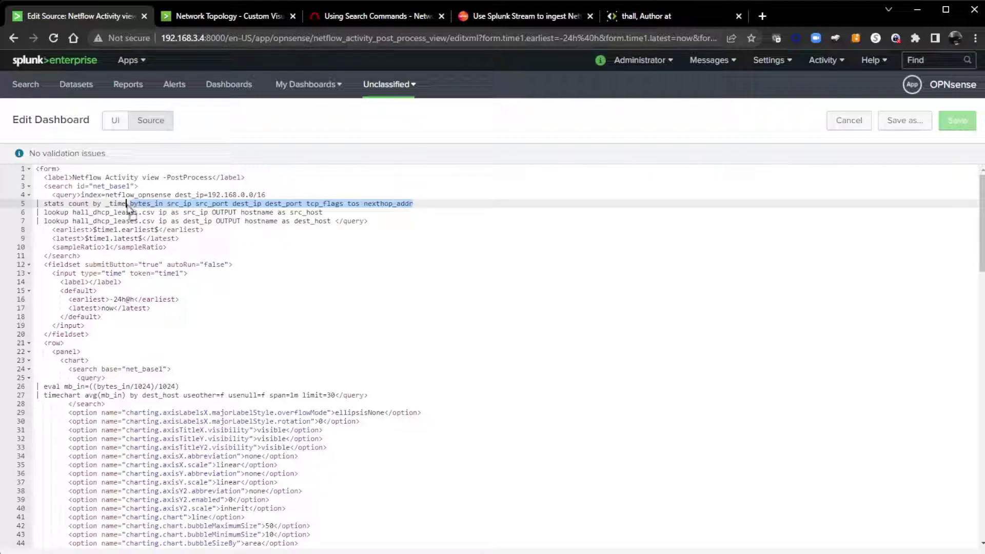
drag(128, 205, 126, 205)
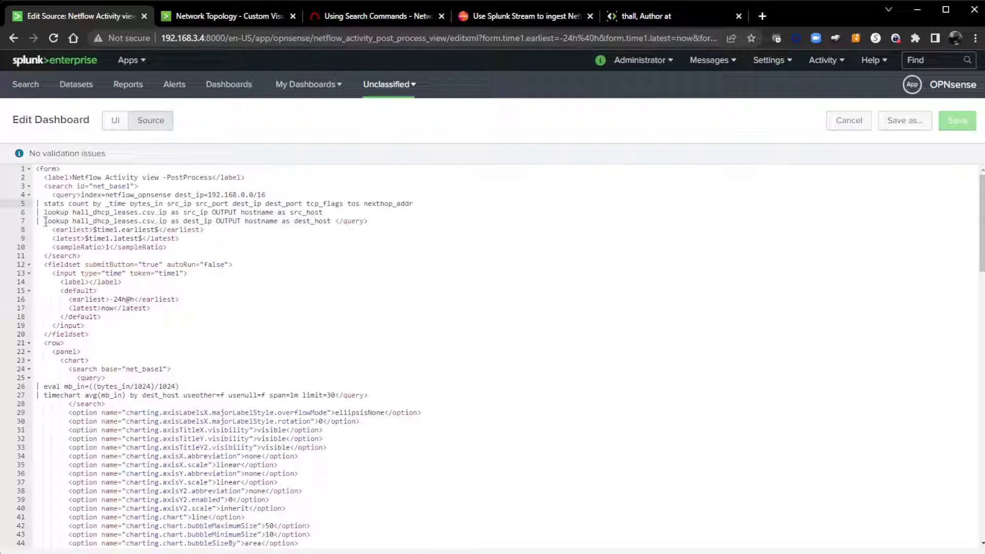
drag(36, 212, 240, 213)
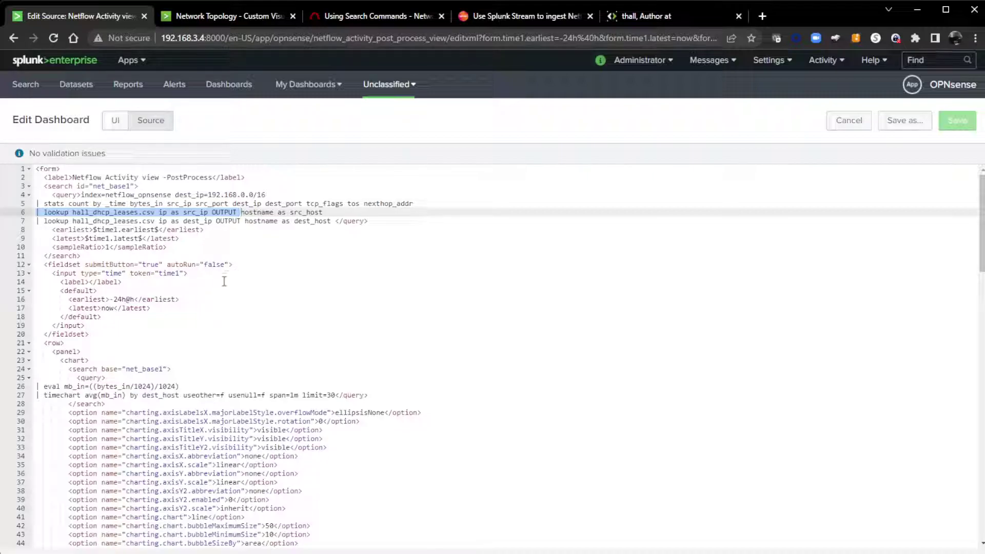
scroll(224, 281, down, 8)
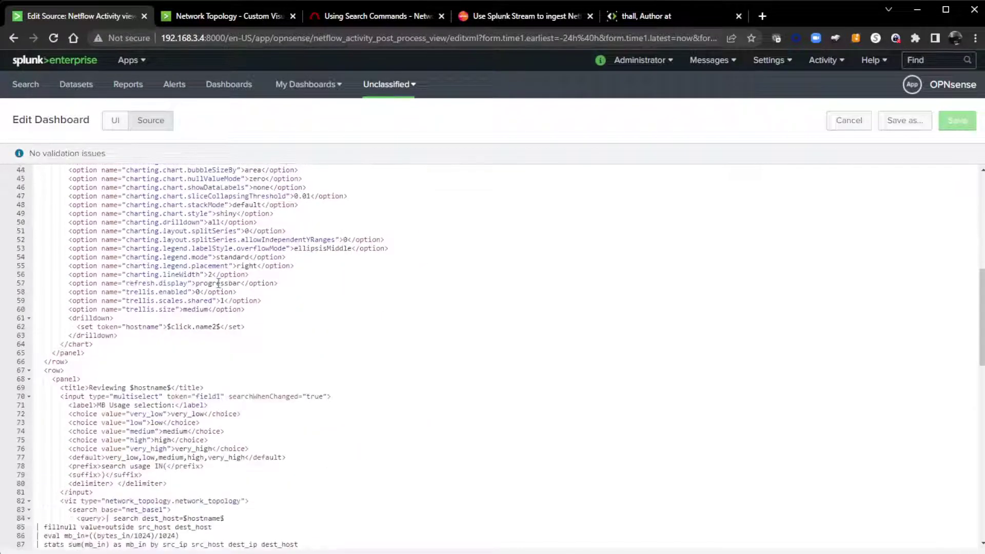
scroll(219, 284, down, 1)
scroll(219, 282, down, 3)
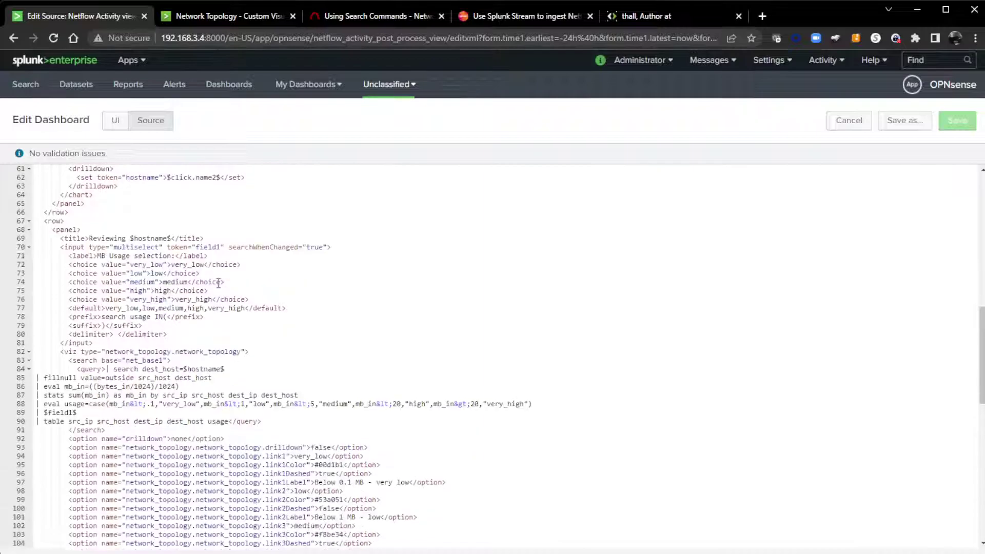
drag(253, 354, 52, 358)
scroll(112, 377, down, 1)
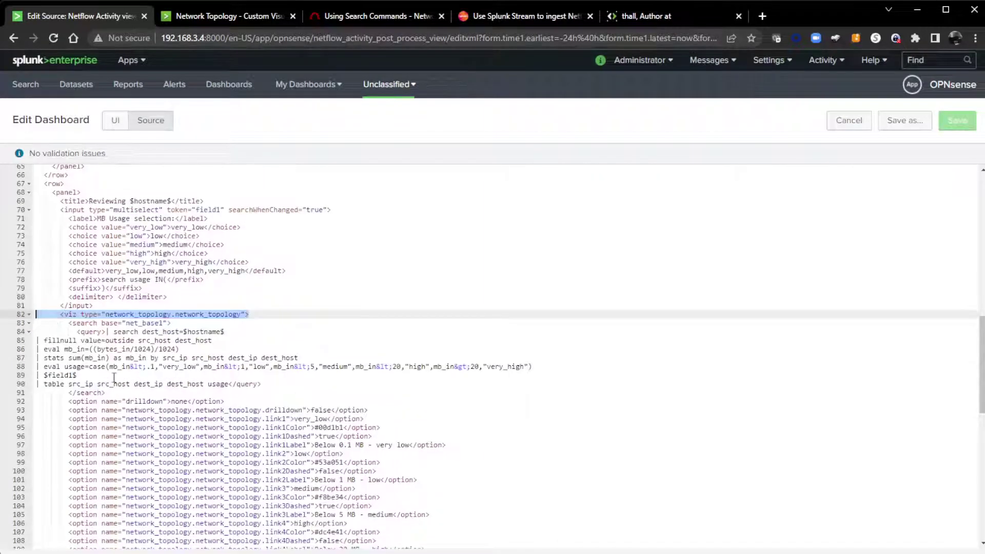
drag(228, 384, 81, 383)
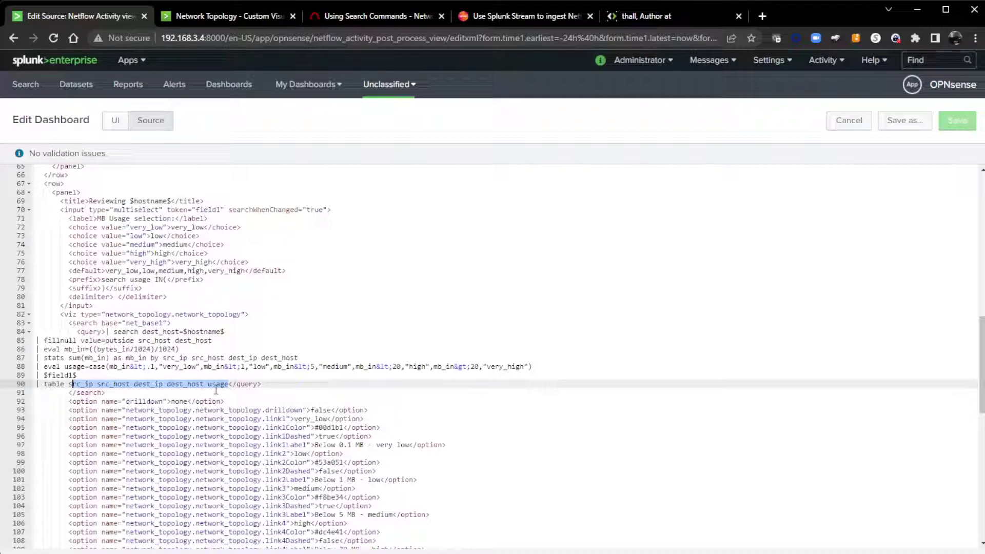
click(215, 375)
drag(37, 366, 223, 375)
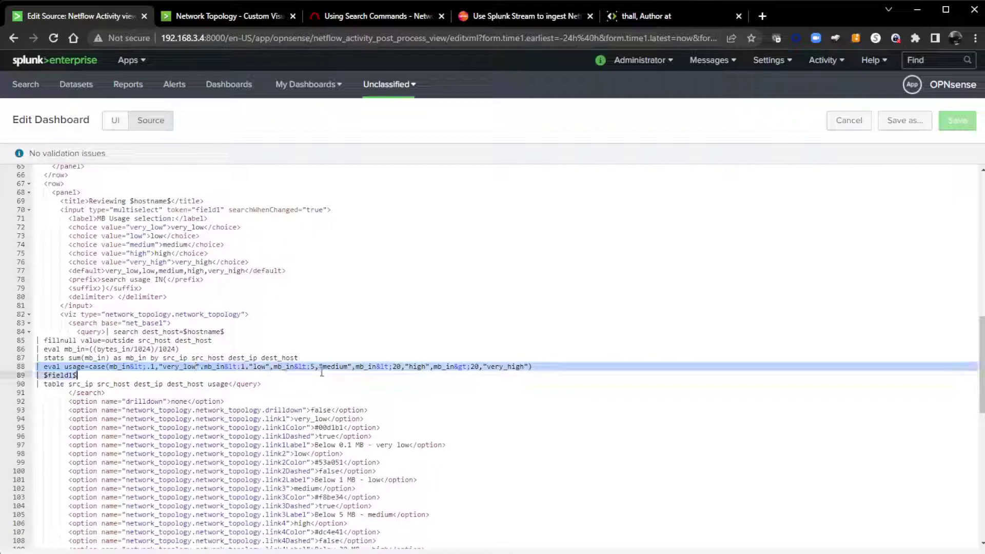
drag(321, 372, 540, 367)
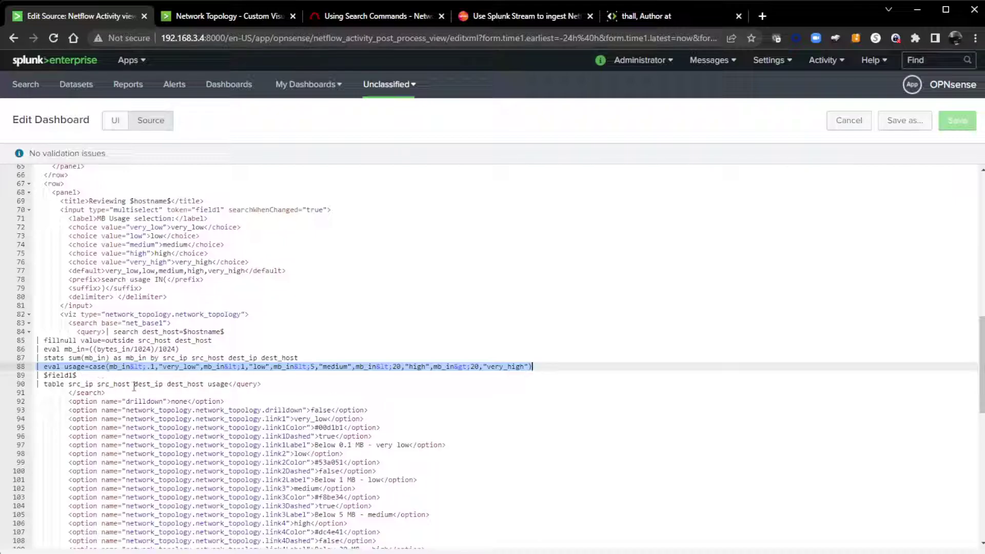
scroll(136, 389, up, 10)
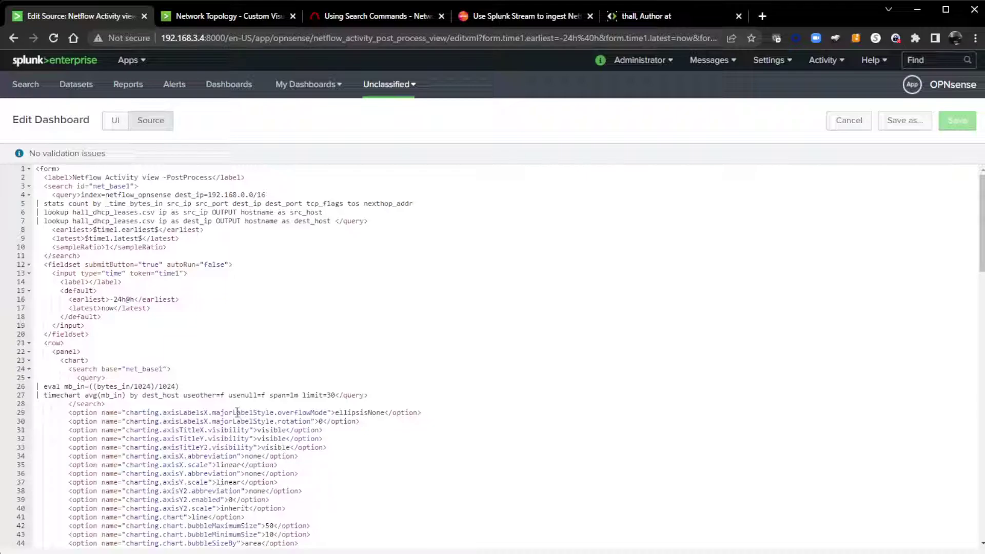
scroll(237, 413, down, 5)
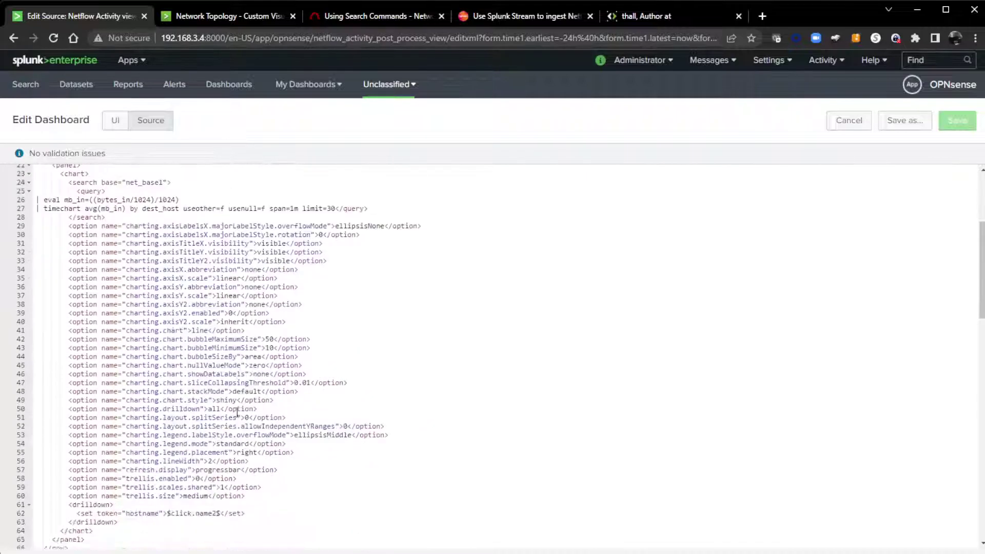
scroll(238, 412, down, 6)
triple_click(237, 406)
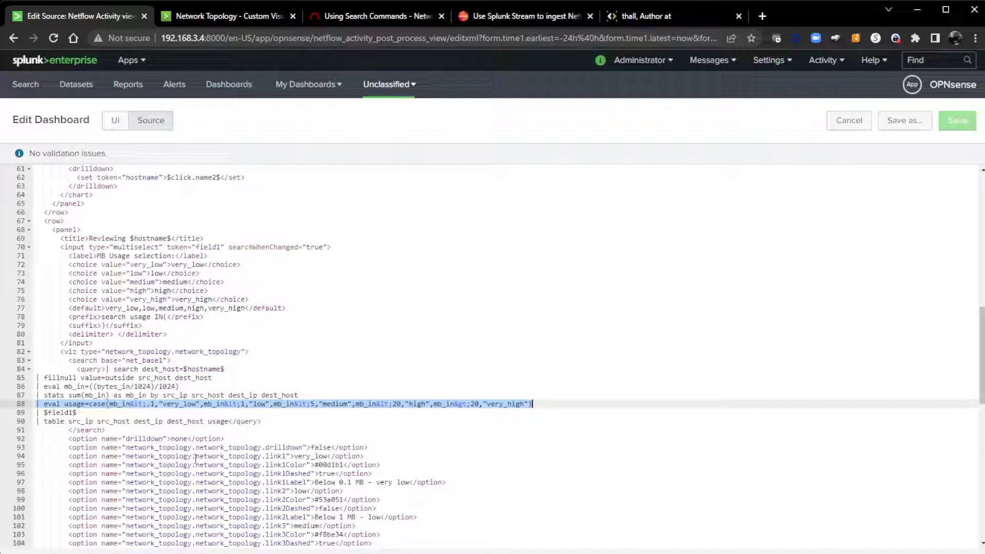
scroll(195, 458, down, 3)
scroll(202, 459, down, 3)
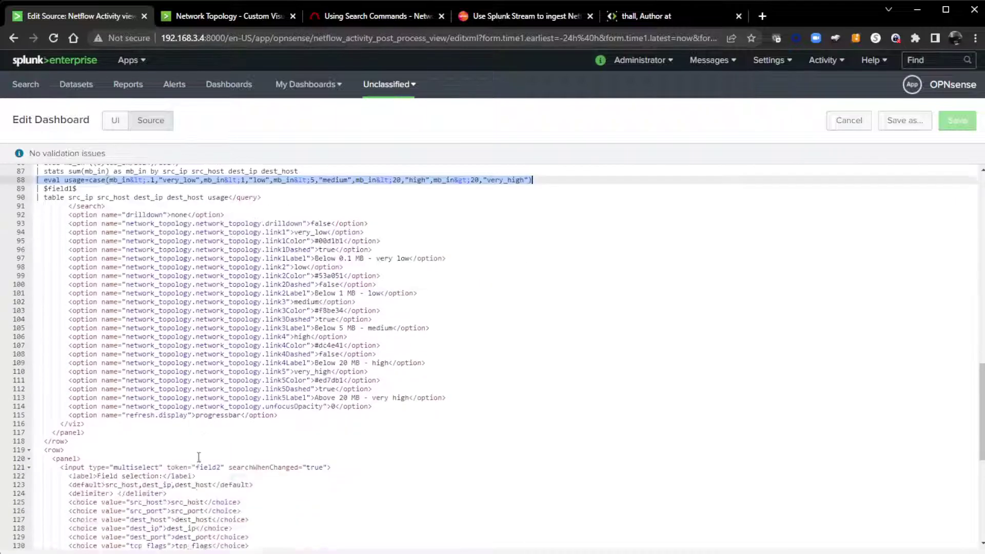
scroll(194, 458, up, 3)
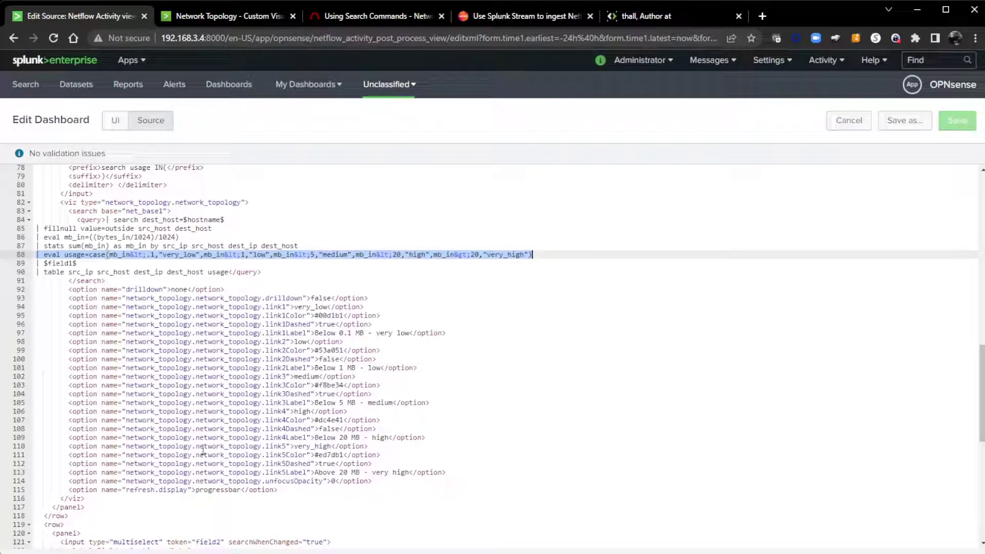
scroll(203, 450, down, 3)
scroll(209, 447, down, 3)
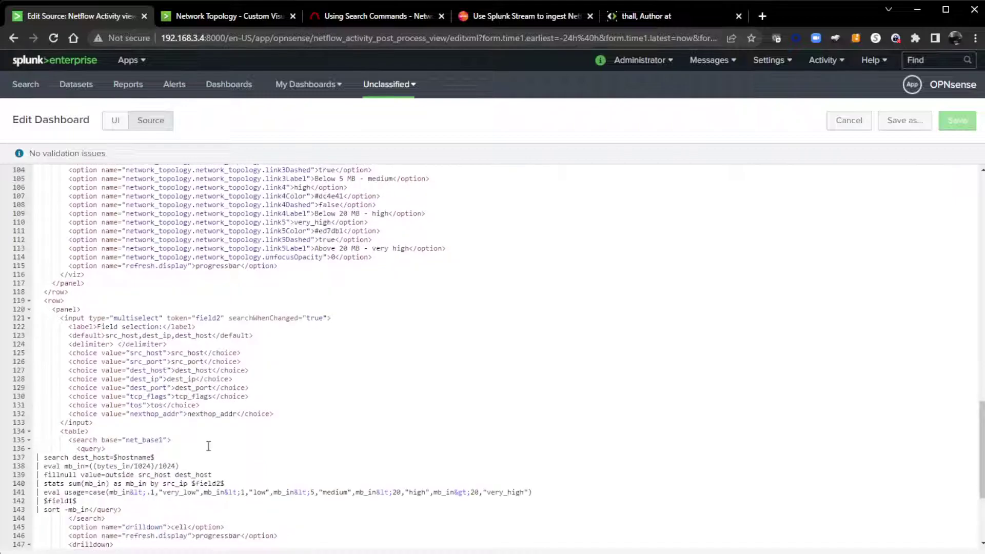
scroll(209, 446, down, 2)
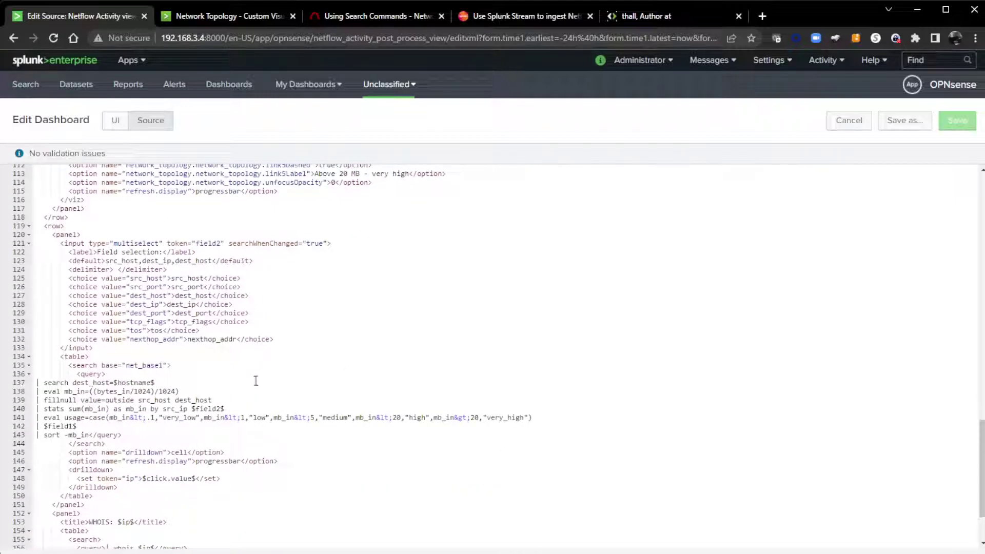
scroll(261, 387, up, 15)
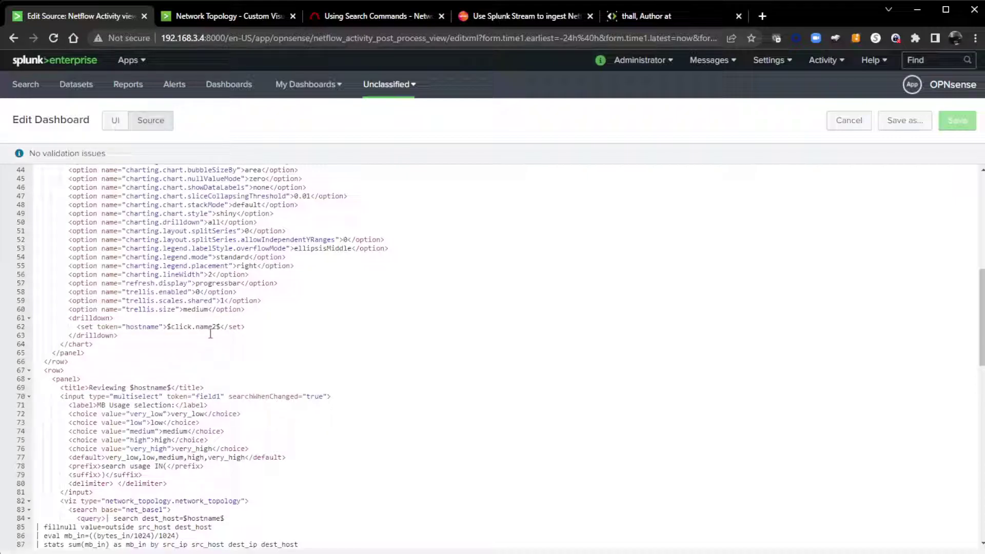
scroll(210, 334, up, 10)
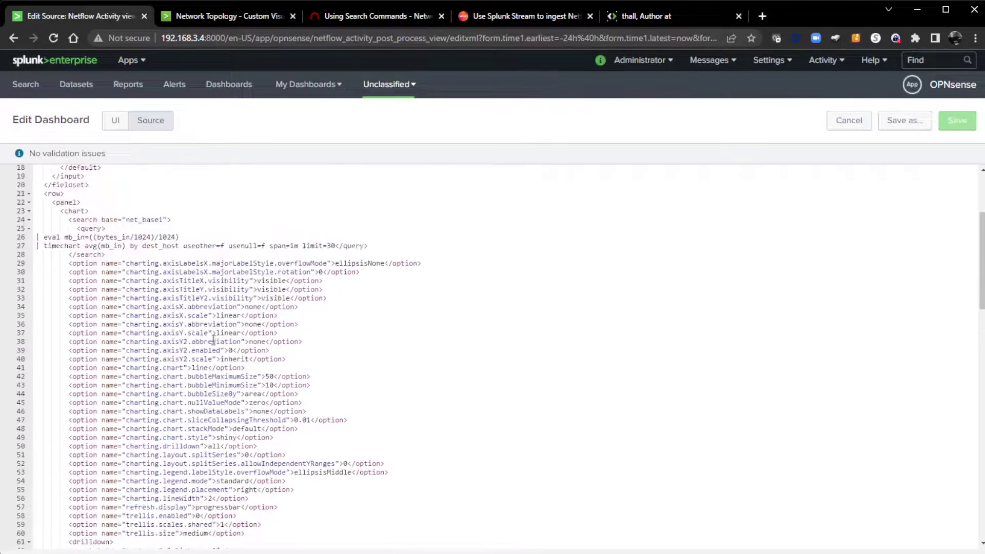
Switch between UI and Source views, ending on the UI layout with Field selection and WHOIS panels visible.
click(114, 121)
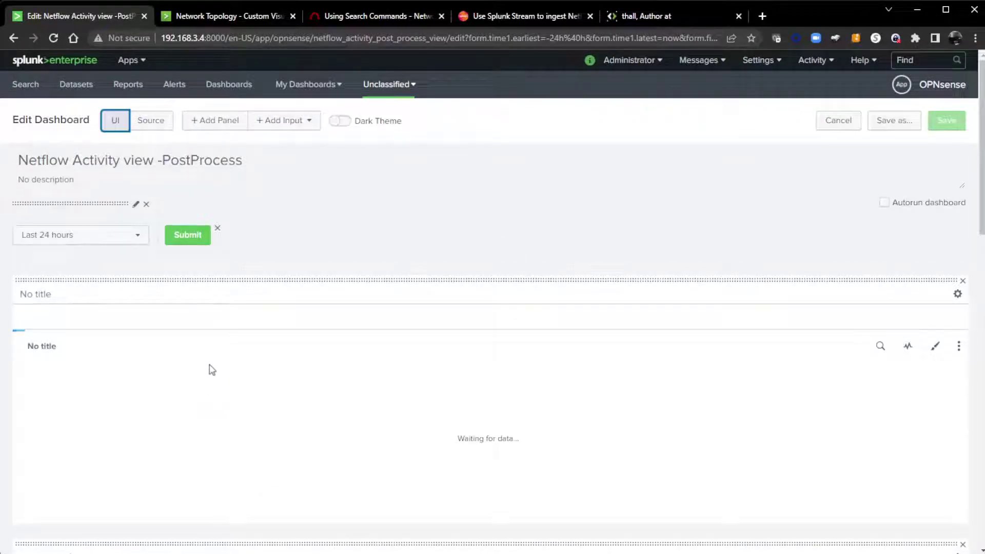
scroll(212, 370, down, 4)
click(210, 366)
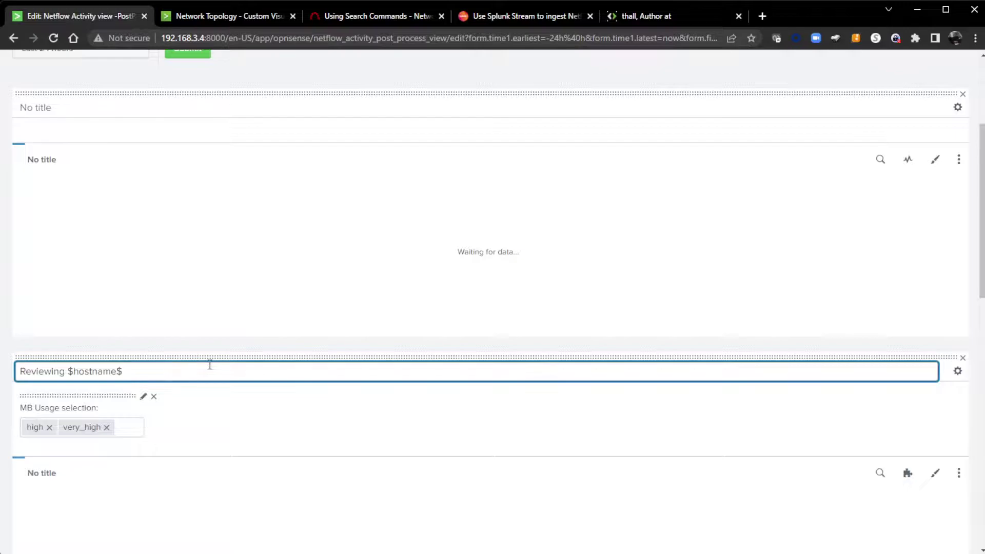
scroll(210, 365, down, 5)
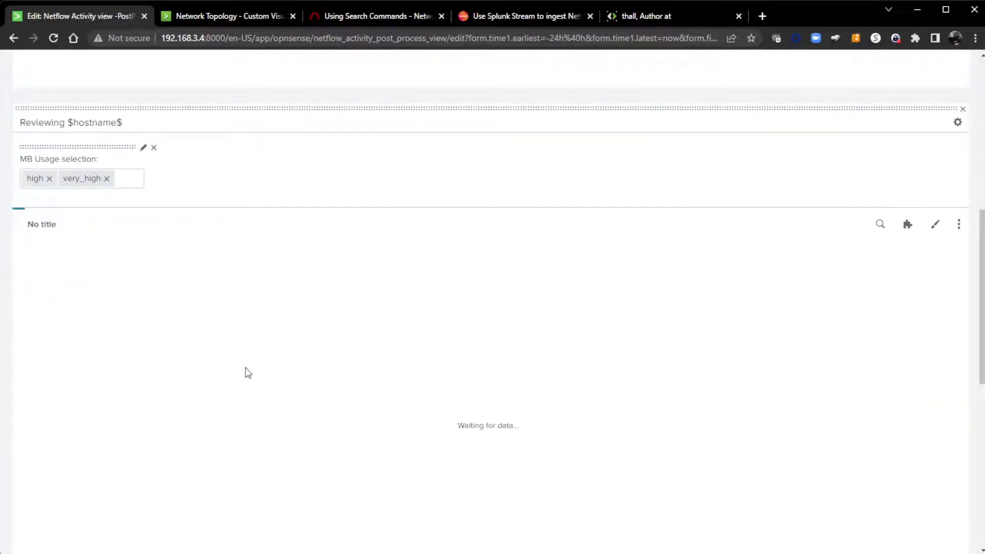
scroll(251, 378, up, 9)
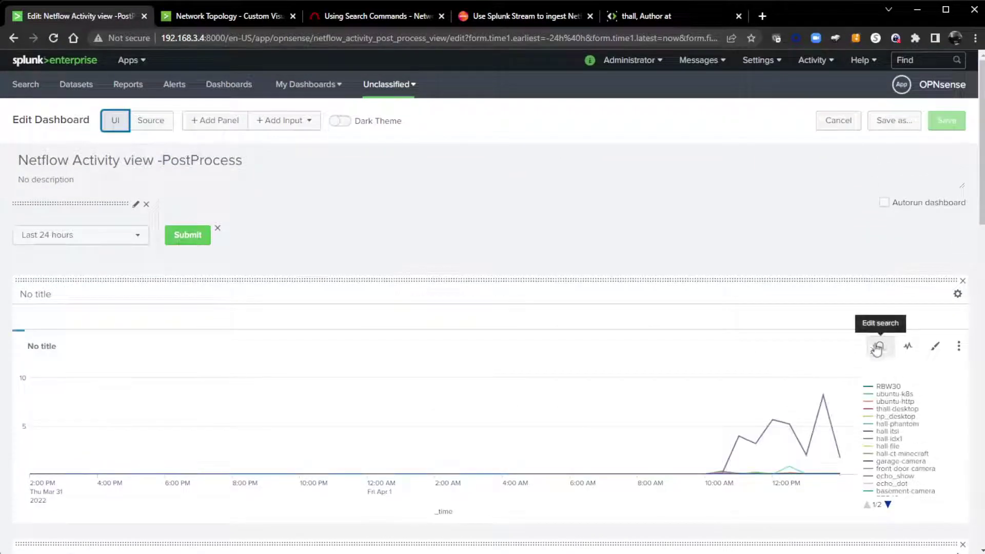
click(150, 120)
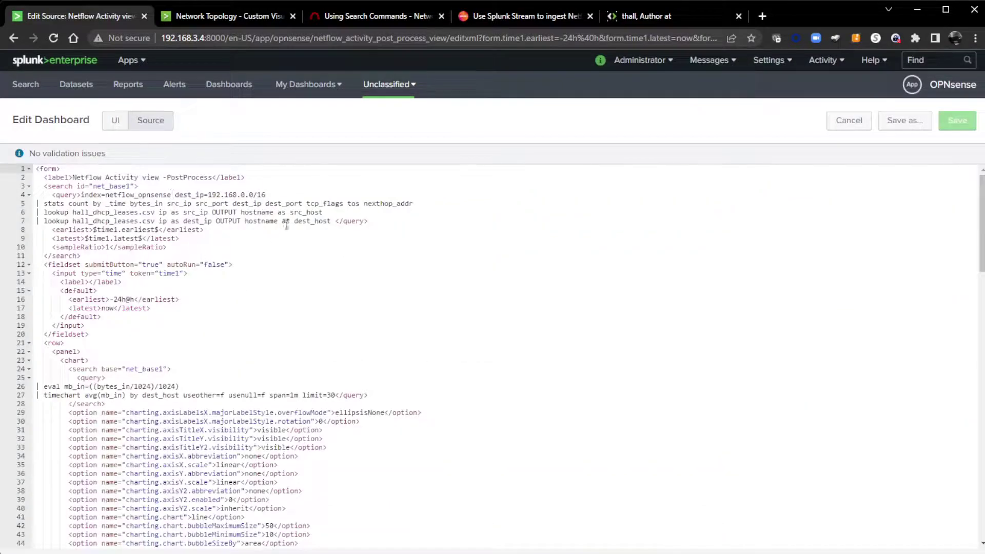
click(319, 204)
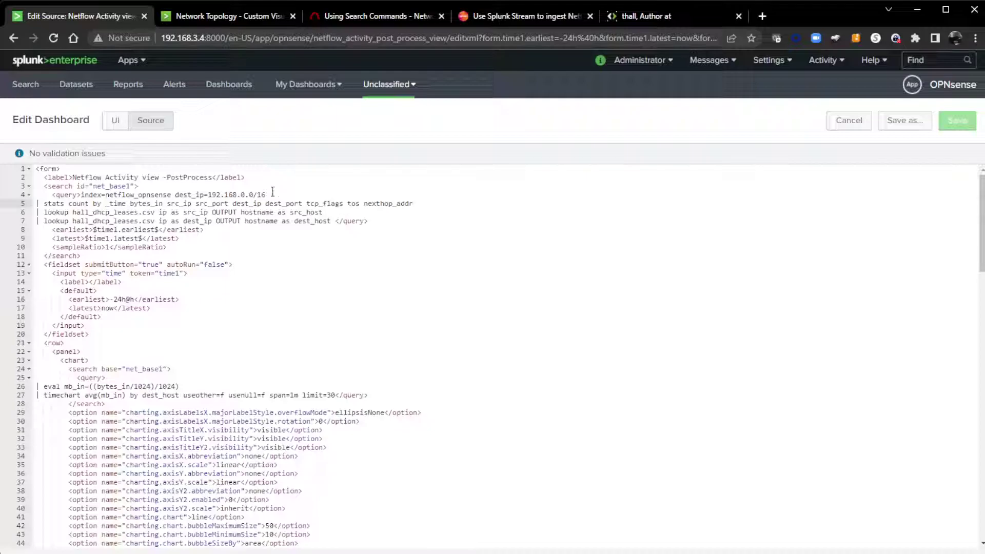
click(116, 120)
scroll(374, 368, down, 10)
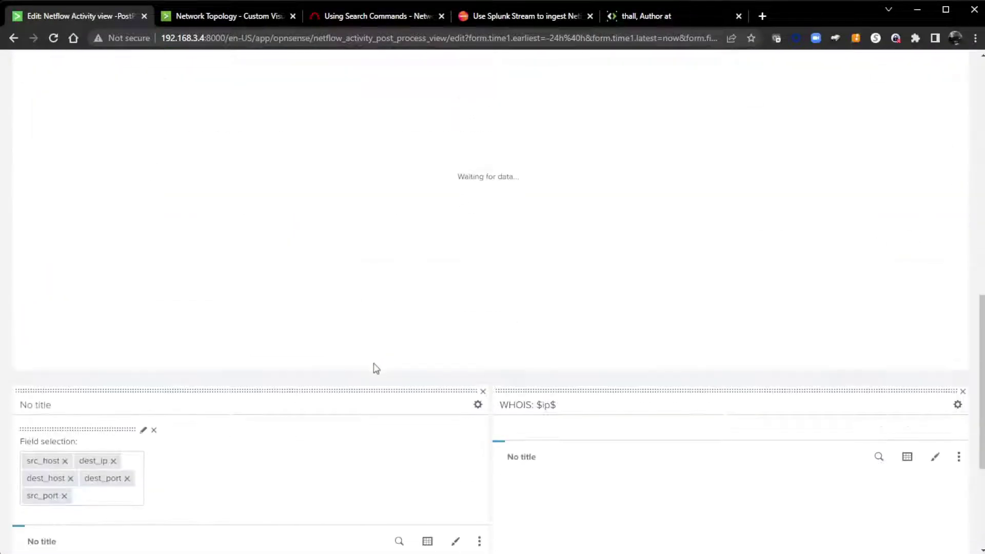
scroll(376, 368, down, 3)
click(143, 243)
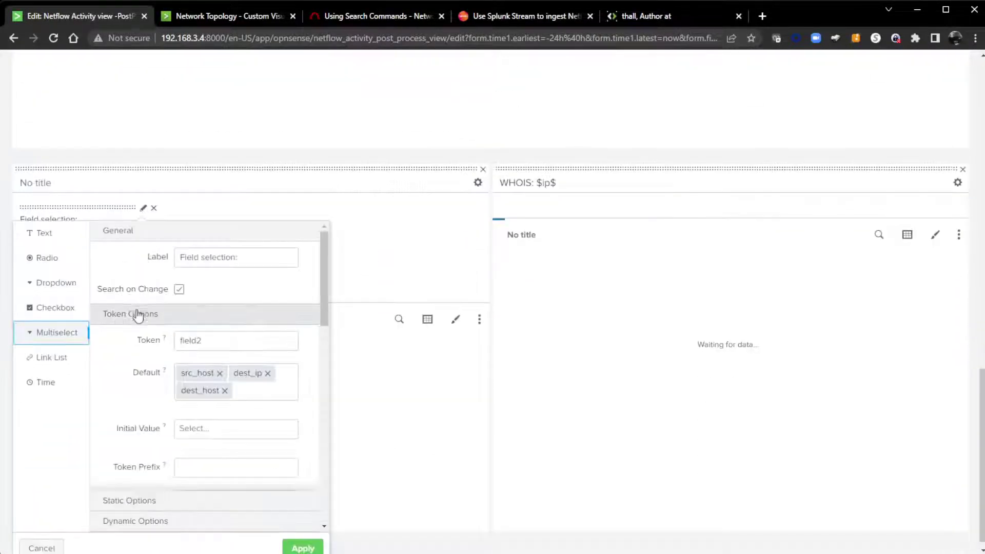
scroll(241, 441, down, 8)
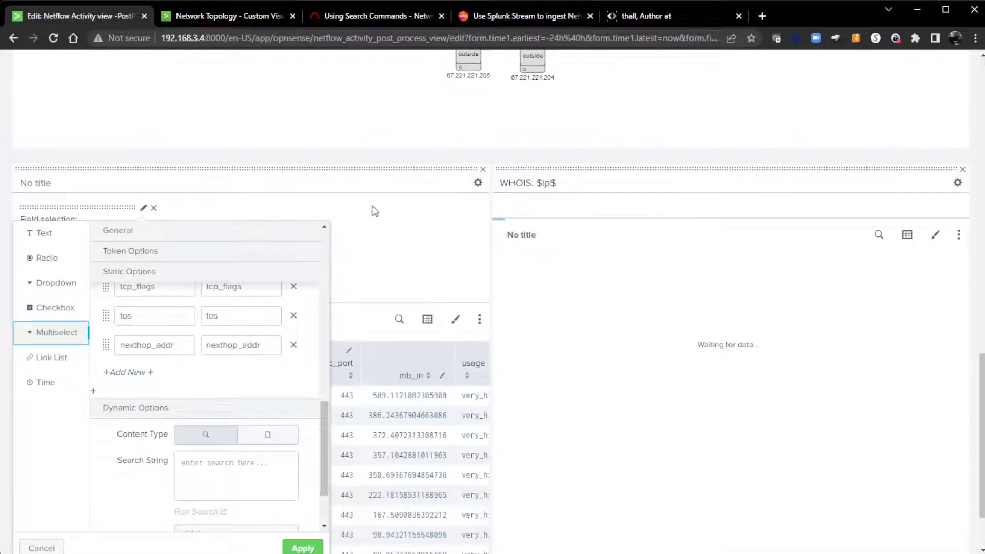
scroll(376, 311, up, 5)
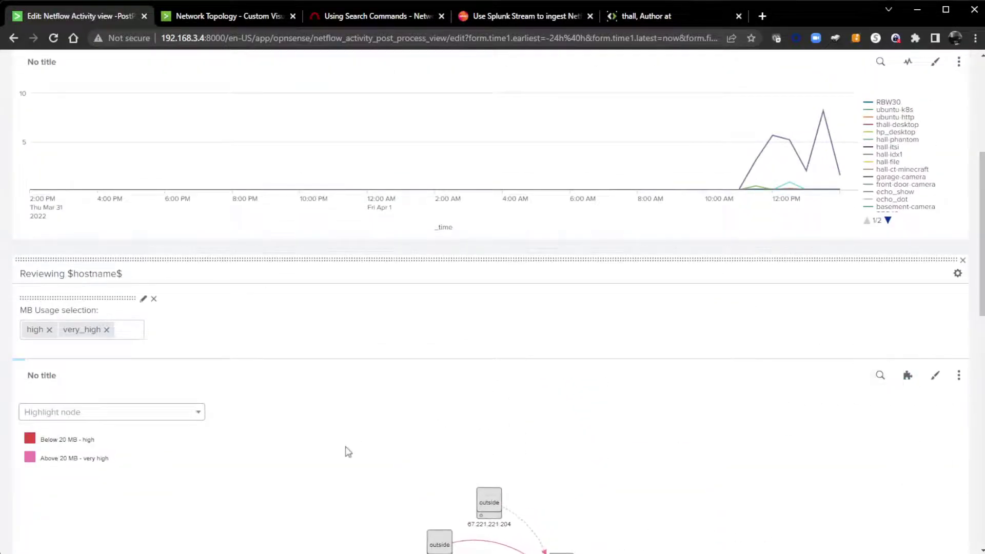
scroll(348, 452, down, 3)
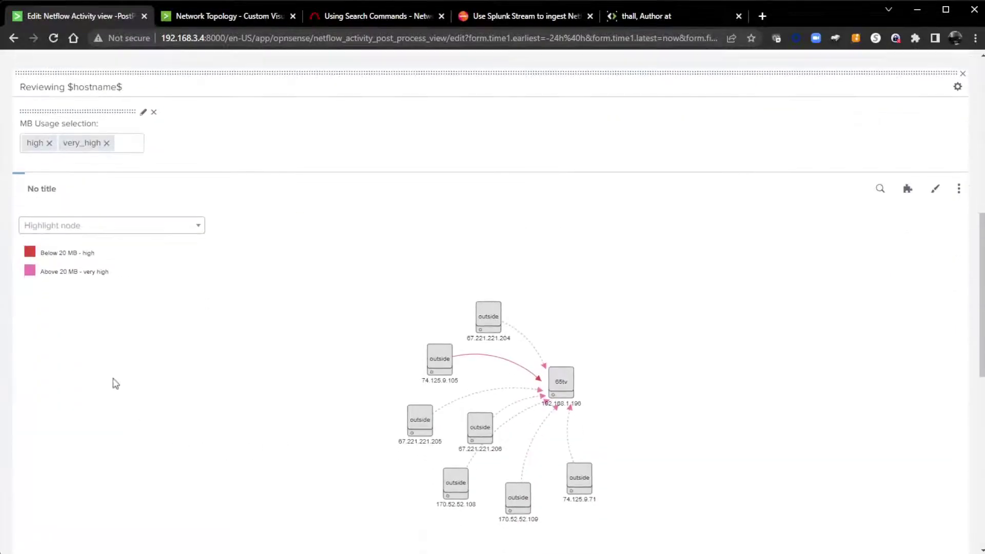
click(31, 273)
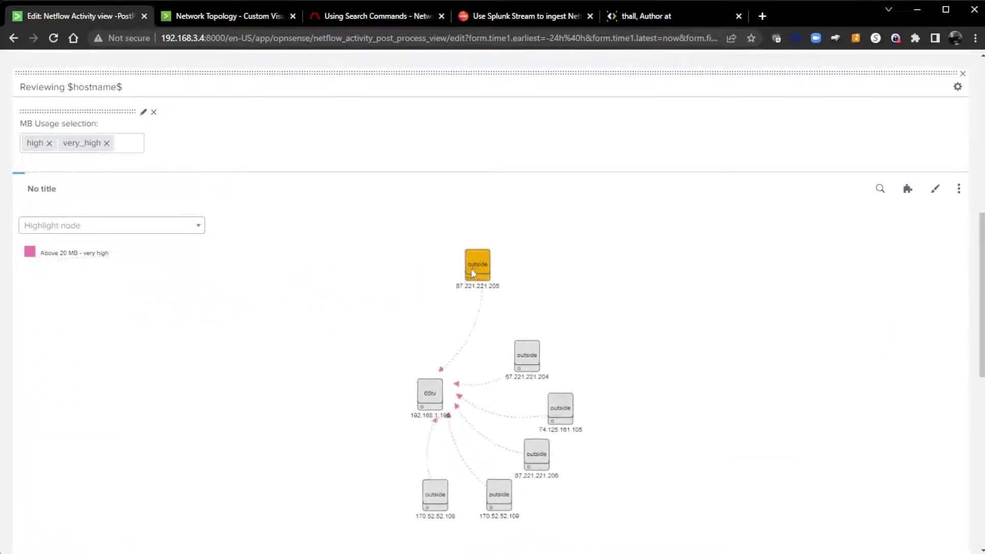
click(30, 254)
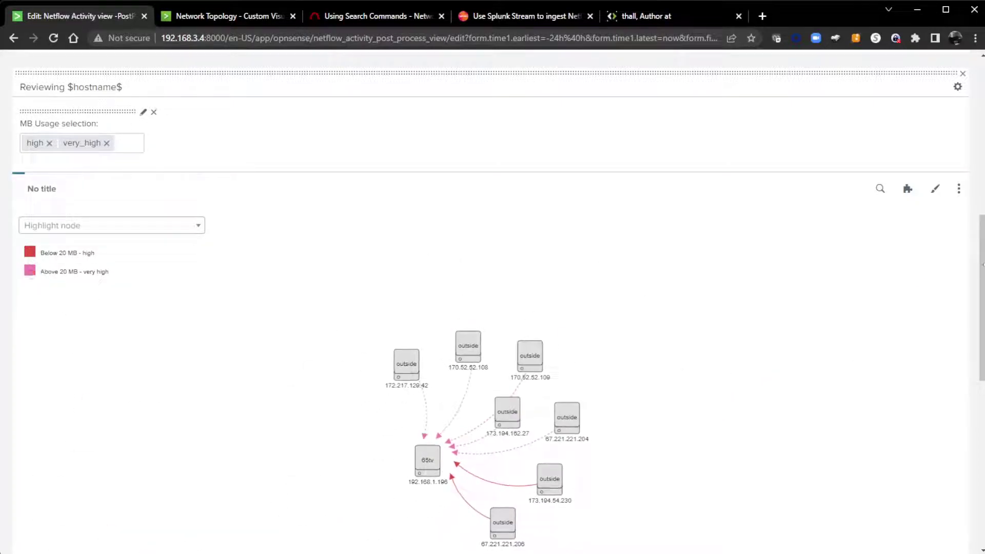
Try purple, then dark grey, as the topology graph's very_high (Link 5) link colour.
click(936, 191)
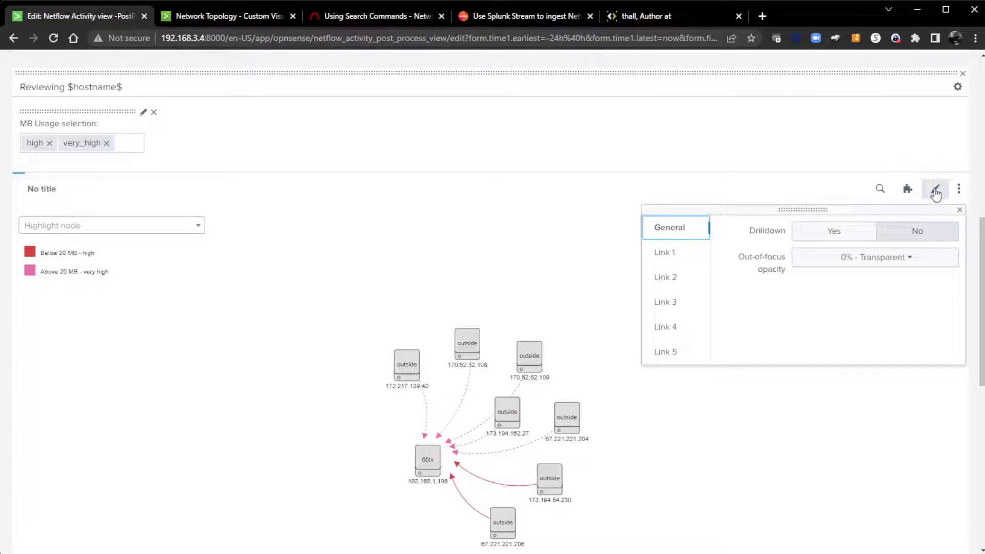
click(660, 359)
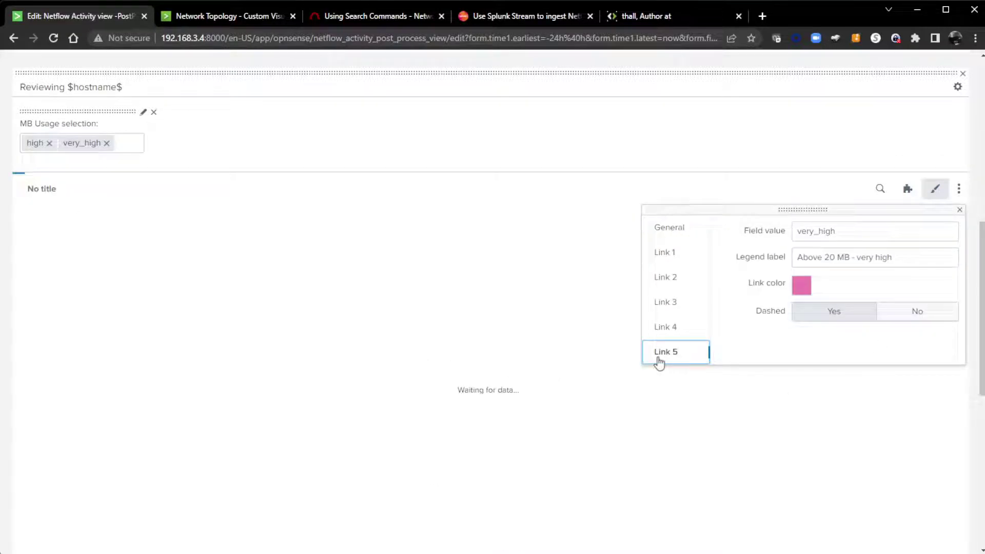
click(798, 288)
click(848, 365)
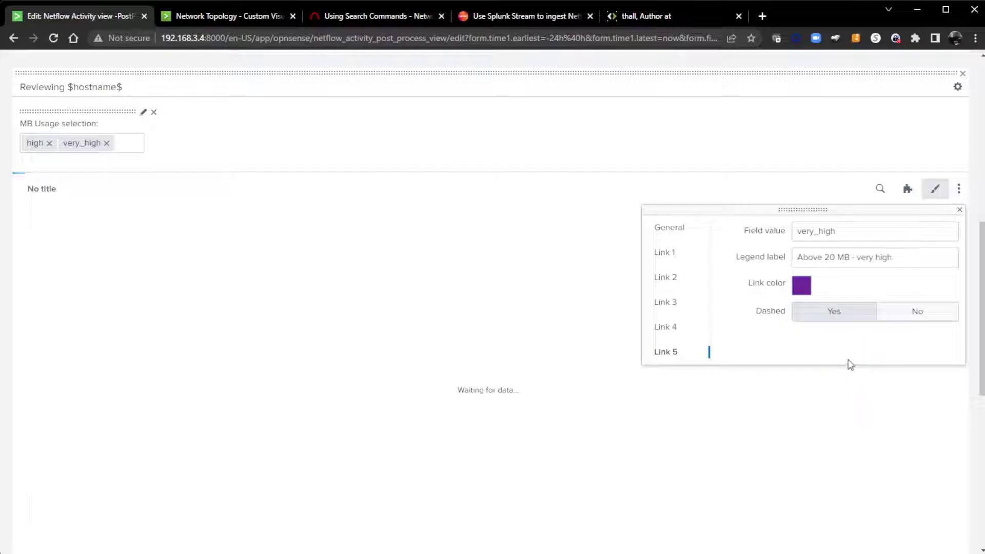
click(801, 285)
click(825, 368)
click(578, 194)
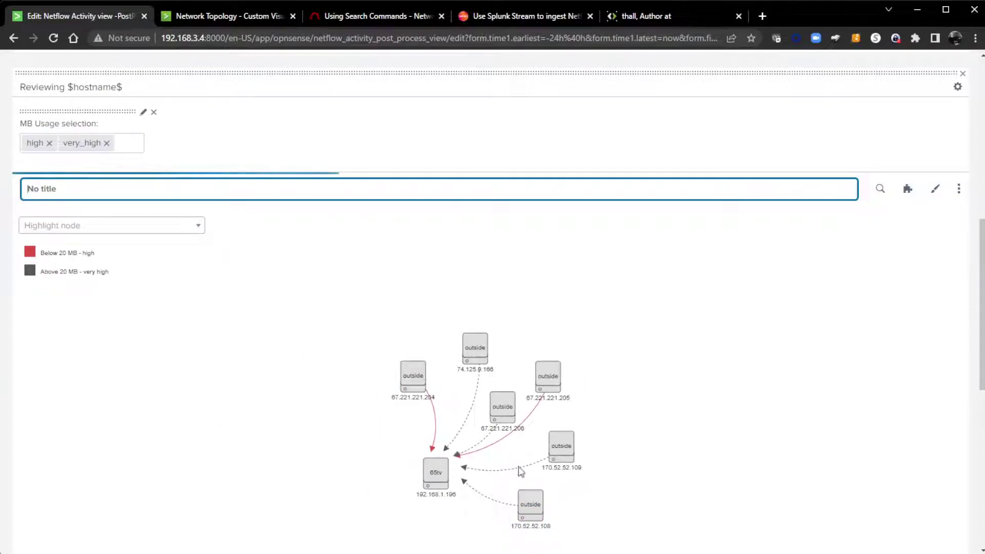
Set the very_high link colour back to pink and close the Format panel.
click(934, 193)
click(664, 357)
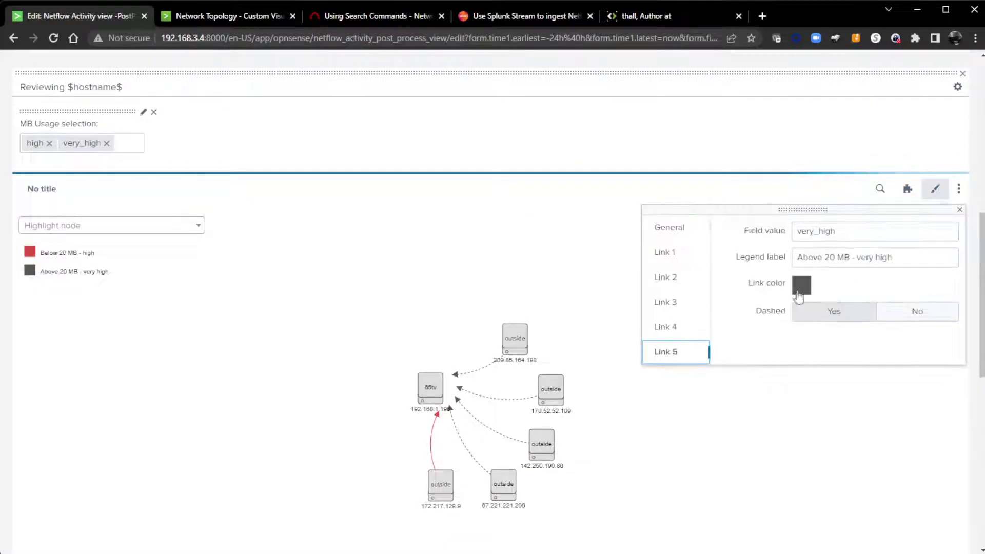
click(801, 287)
click(755, 366)
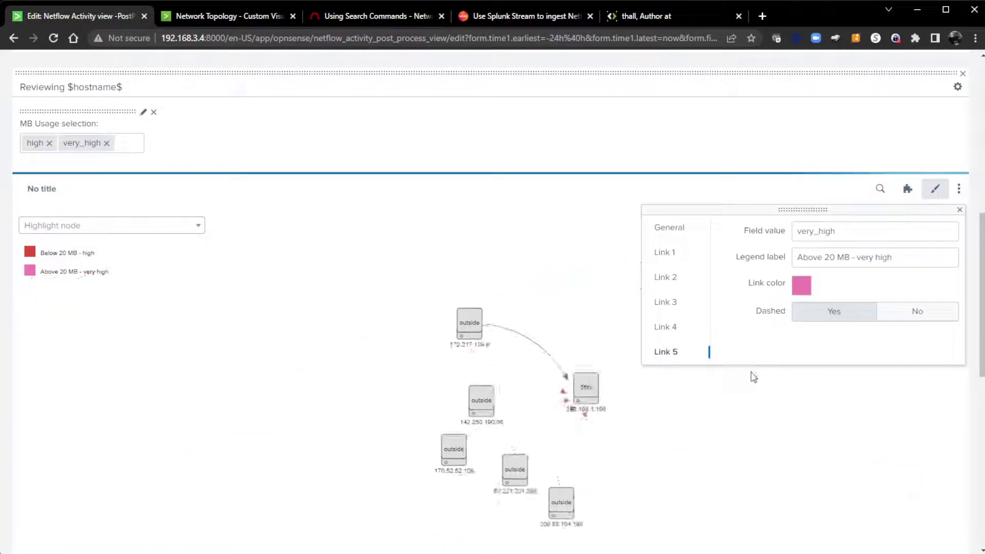
click(461, 253)
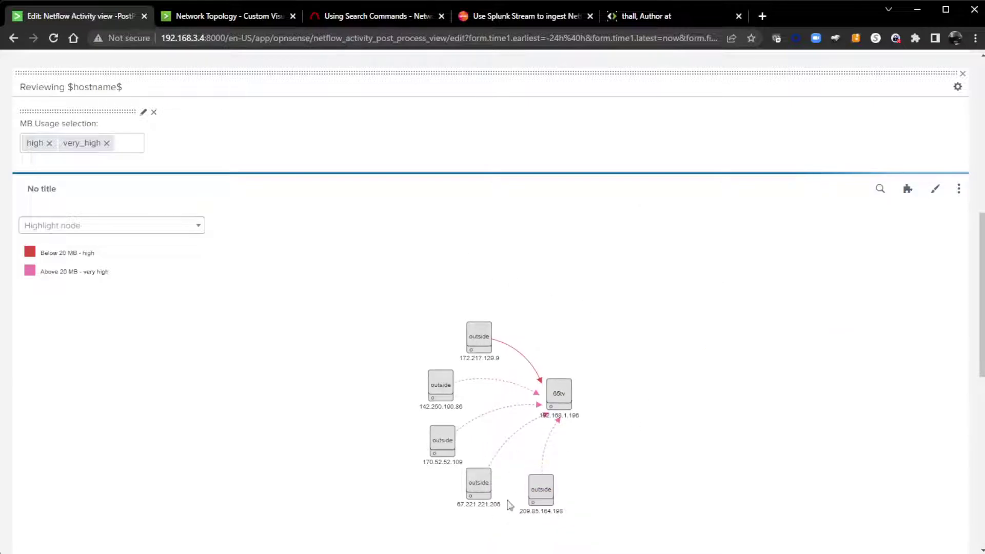
scroll(284, 429, down, 3)
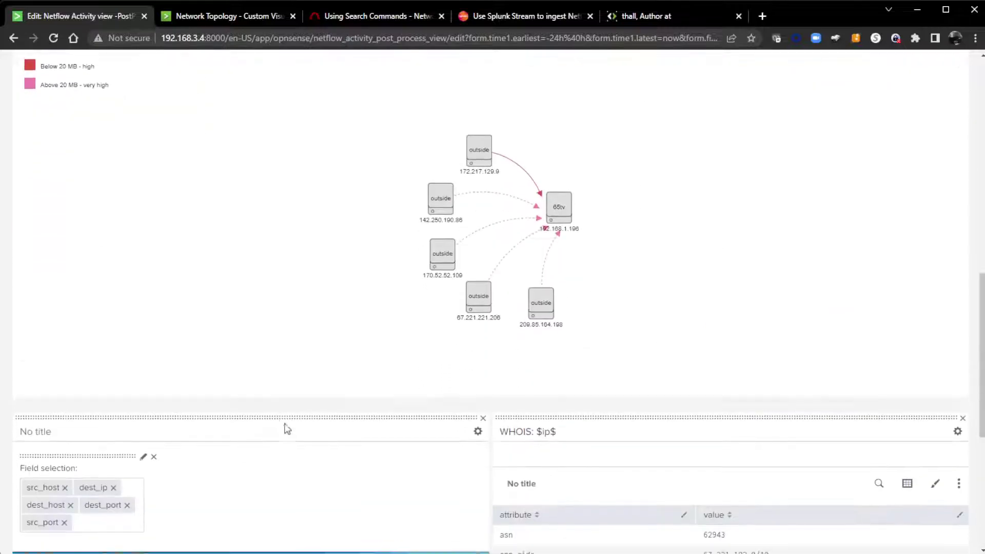
click(286, 425)
scroll(286, 425, up, 6)
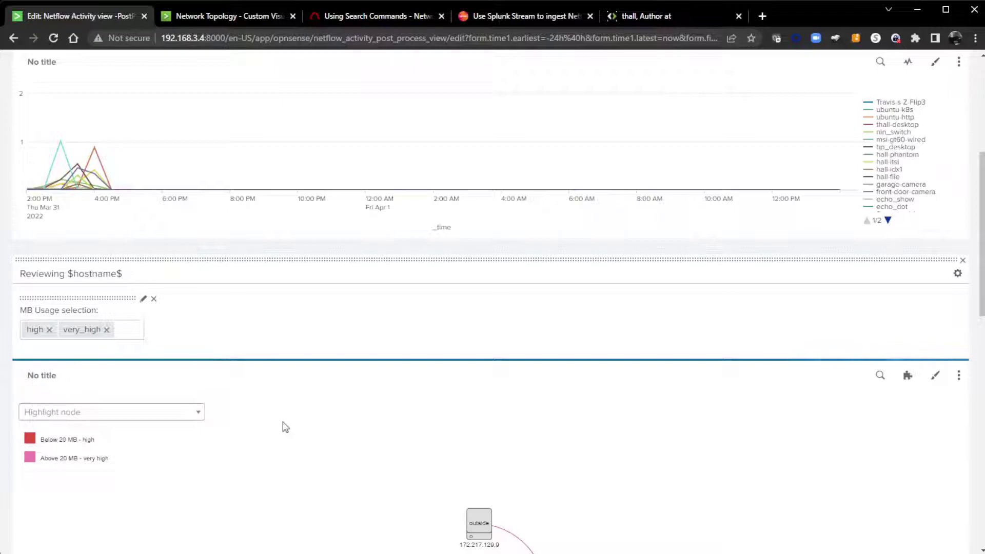
scroll(284, 428, down, 3)
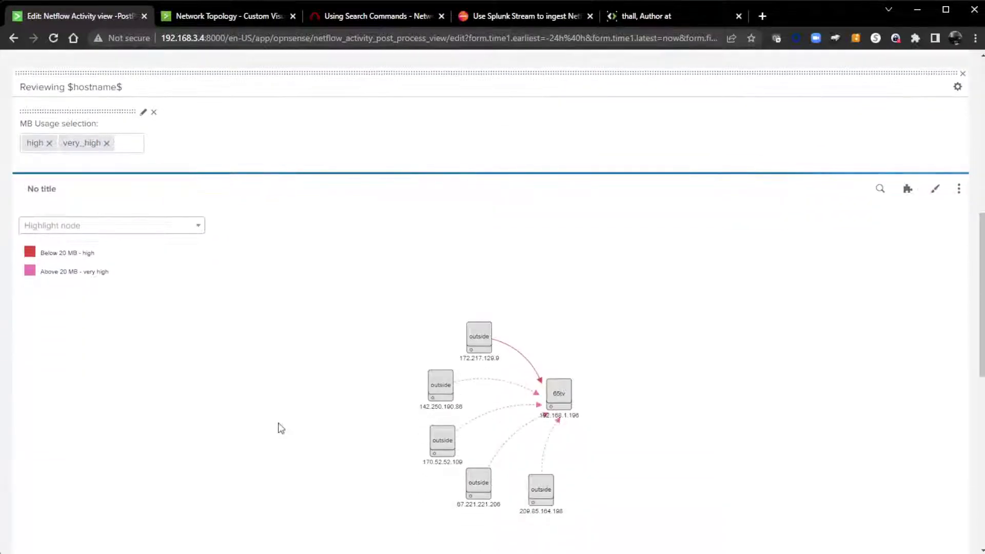
scroll(282, 428, down, 3)
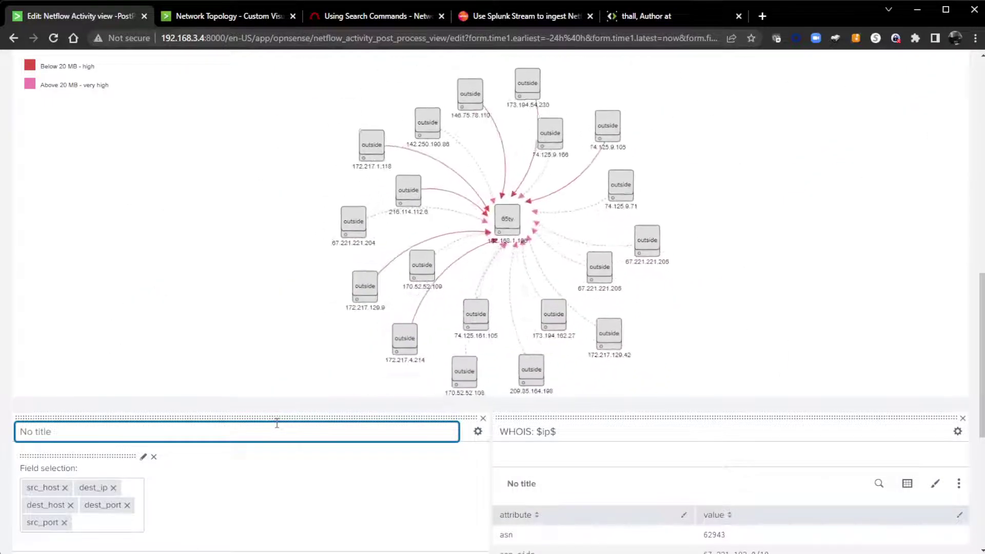
scroll(277, 426, down, 1)
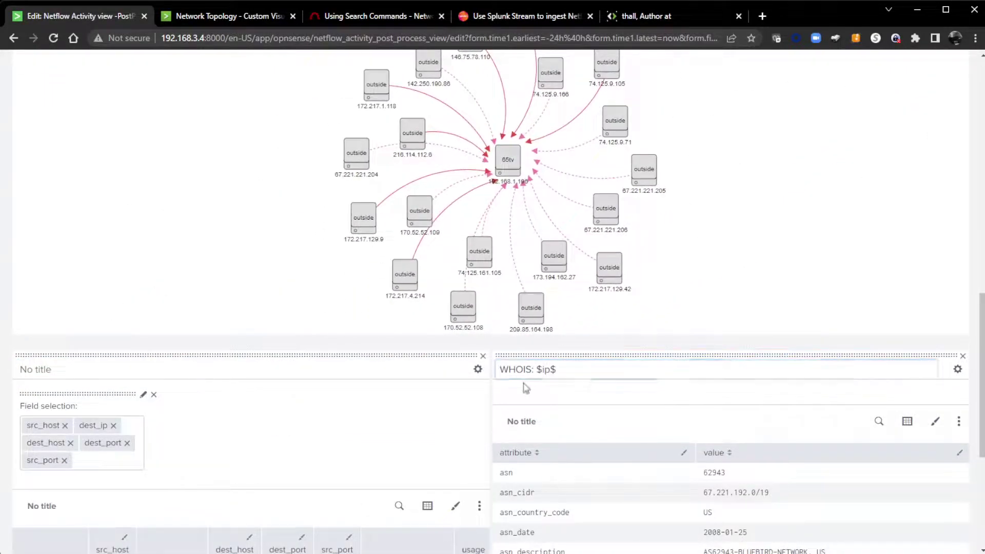
scroll(523, 385, down, 1)
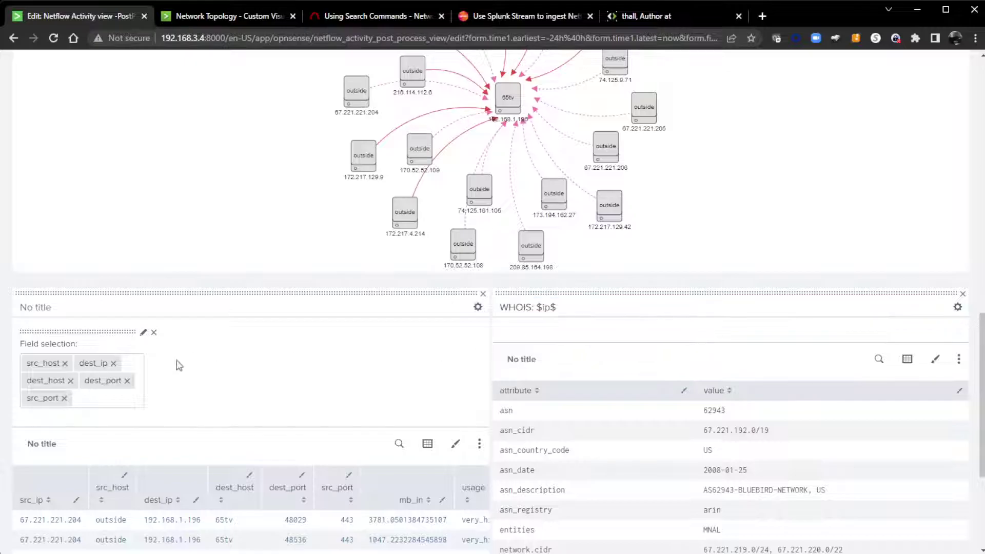
scroll(257, 422, down, 2)
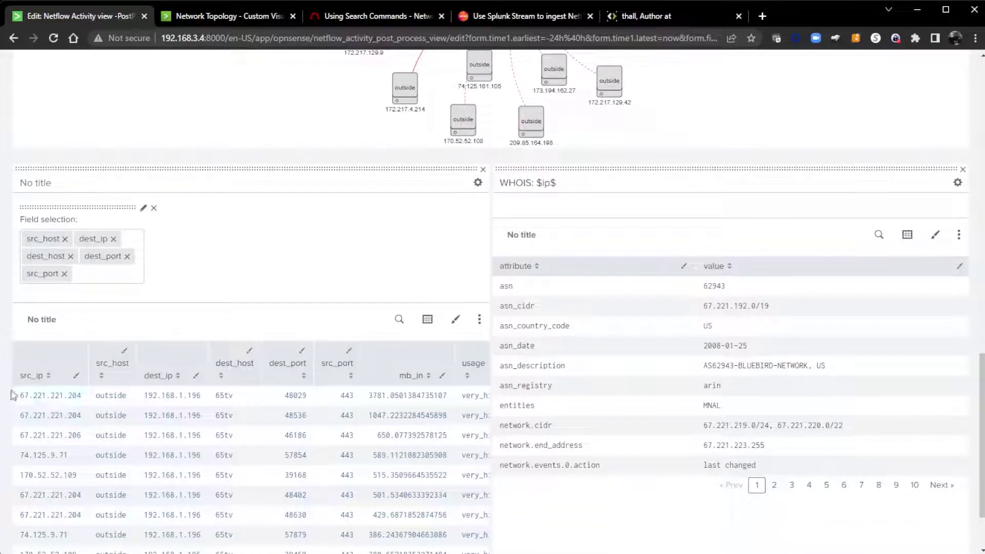
click(479, 319)
click(479, 344)
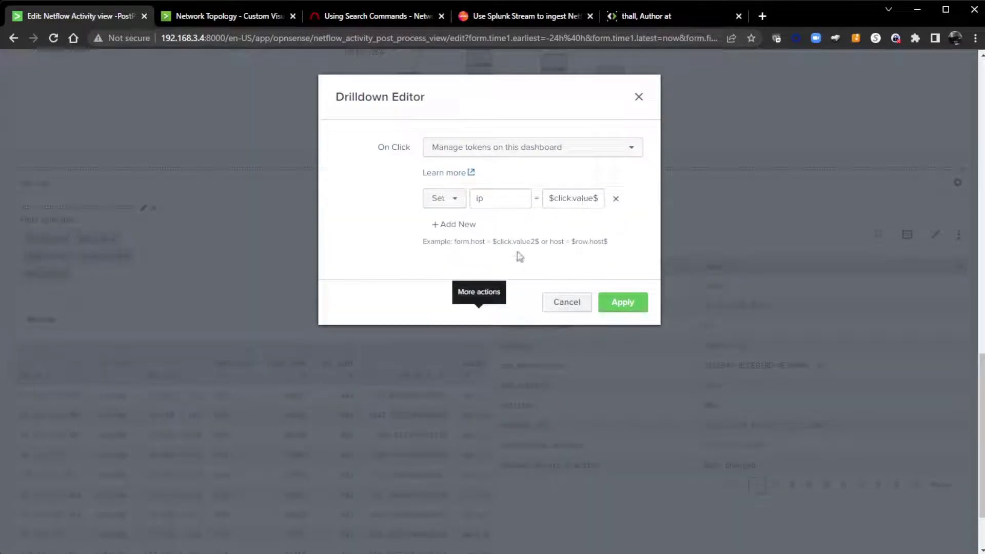
click(567, 306)
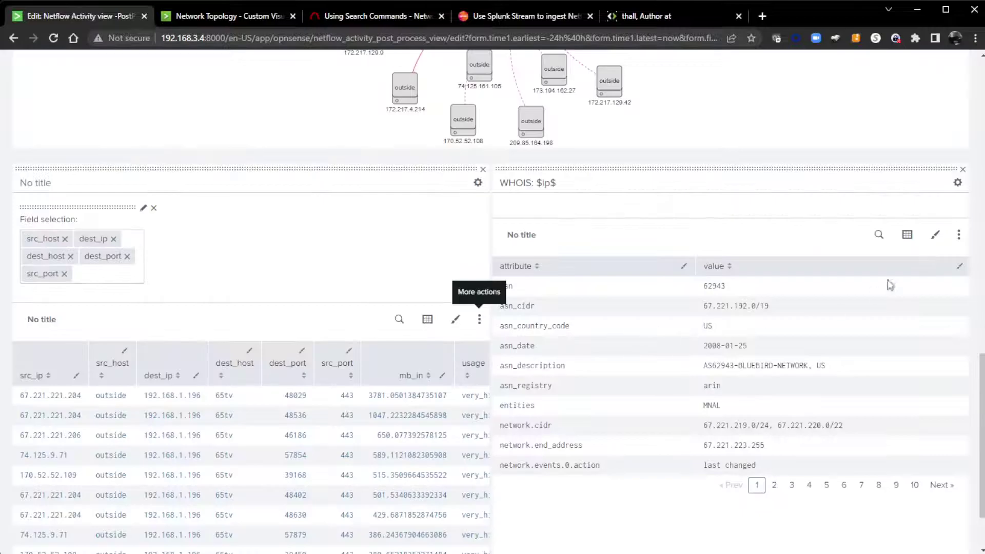
click(879, 235)
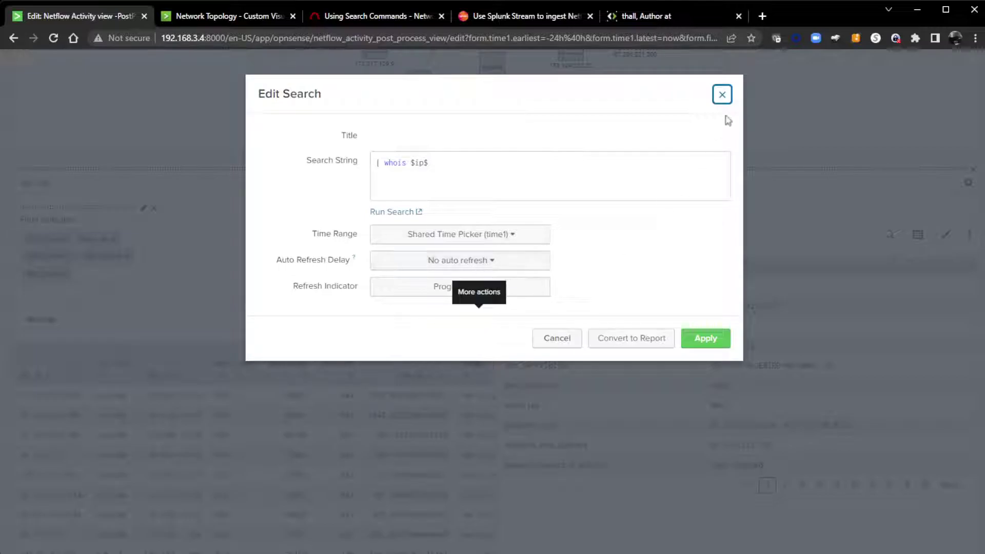
click(722, 94)
scroll(590, 436, down, 2)
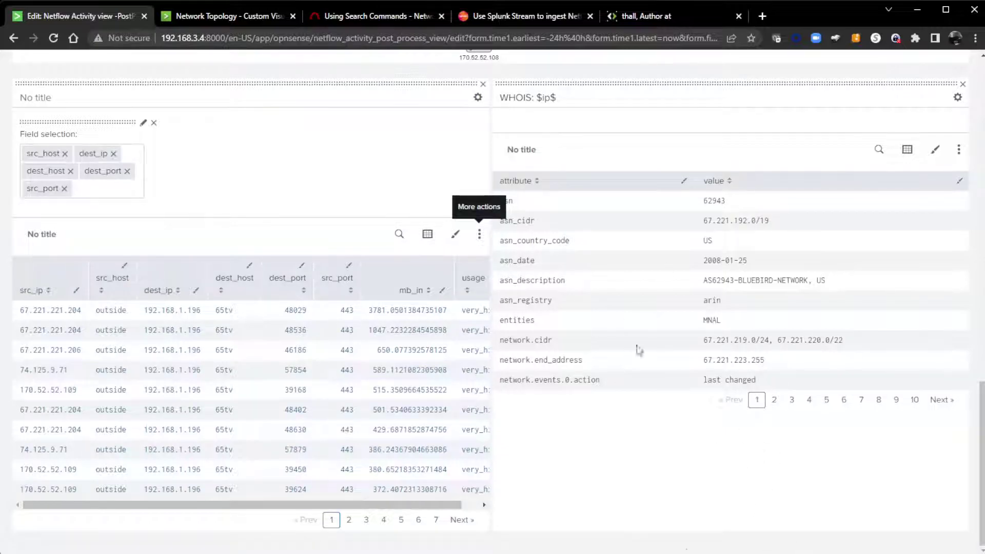
Highlight an outside node's link to 65tv, then switch on the dashboard's Dark Theme toggle.
scroll(604, 490, up, 6)
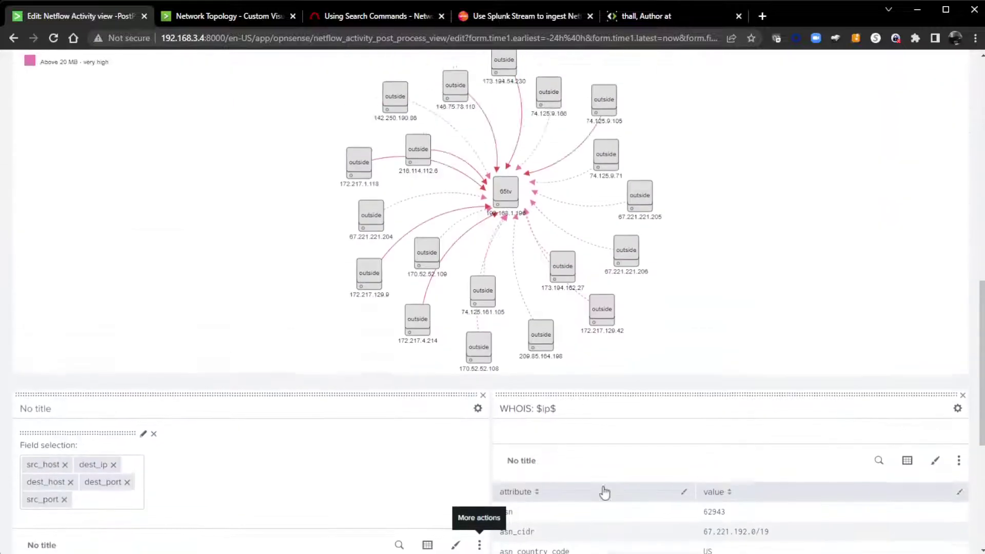
scroll(604, 491, up, 10)
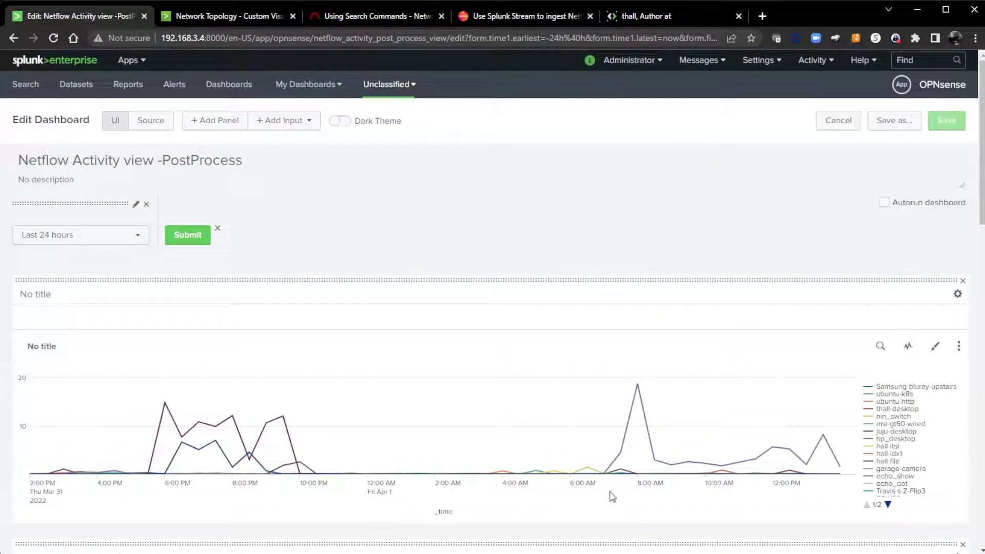
scroll(612, 497, down, 7)
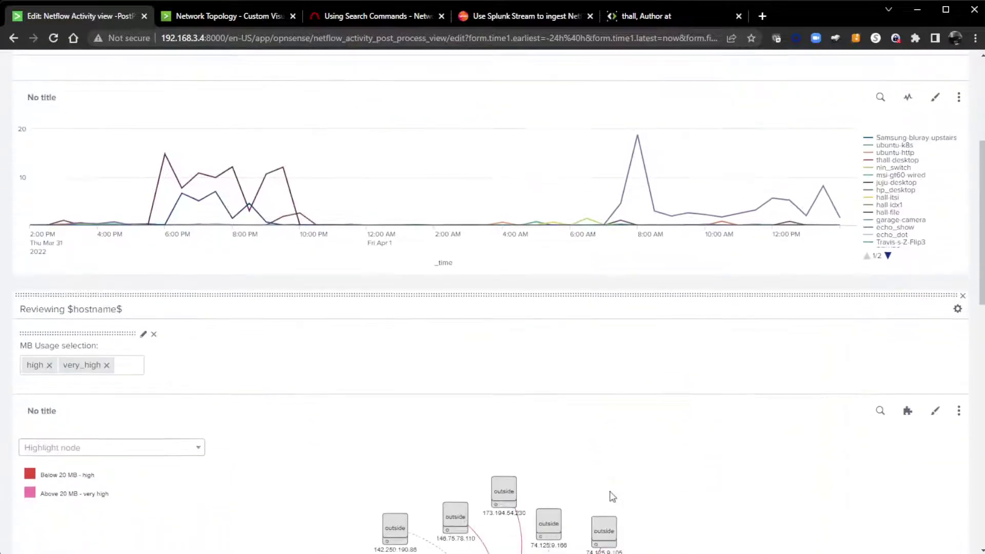
scroll(610, 496, up, 3)
scroll(611, 496, up, 5)
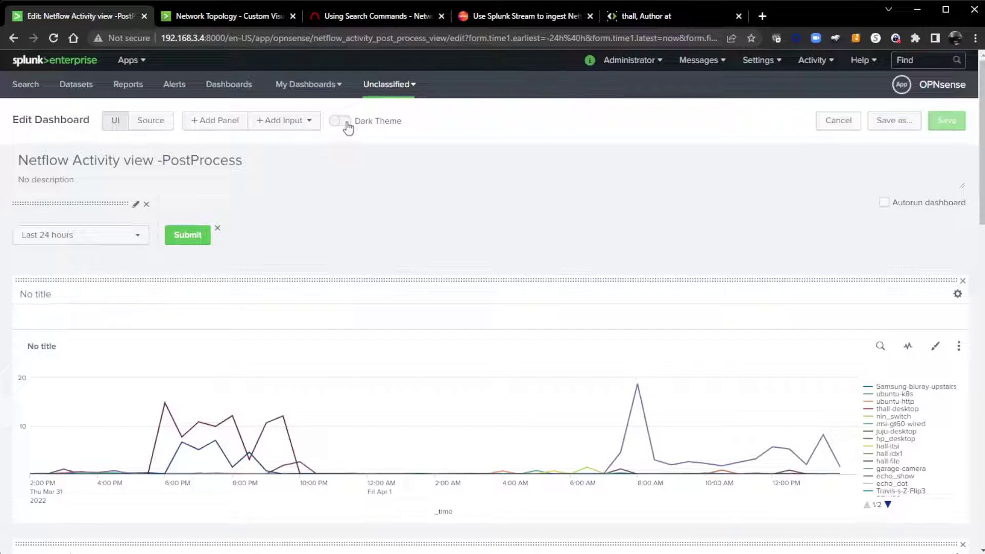
scroll(500, 295, down, 10)
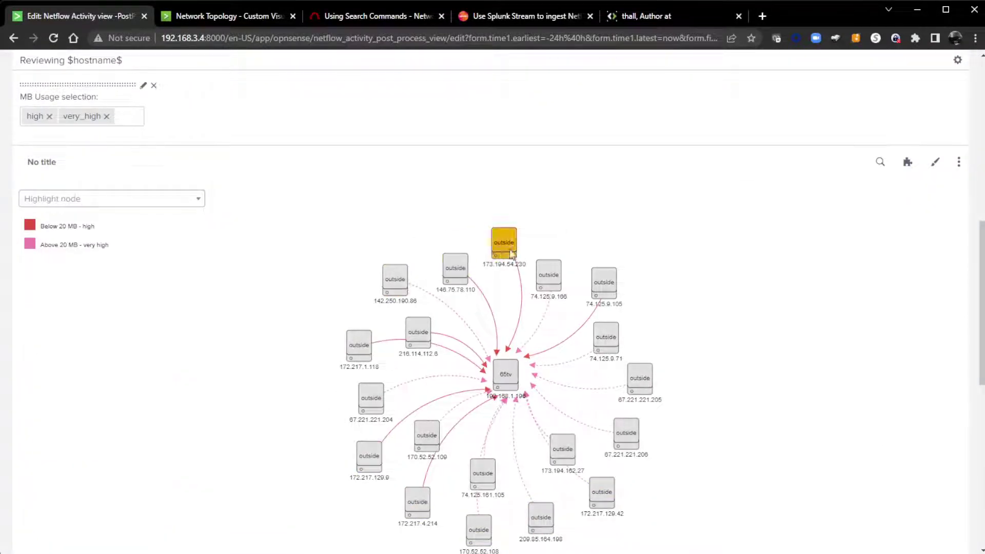
click(636, 434)
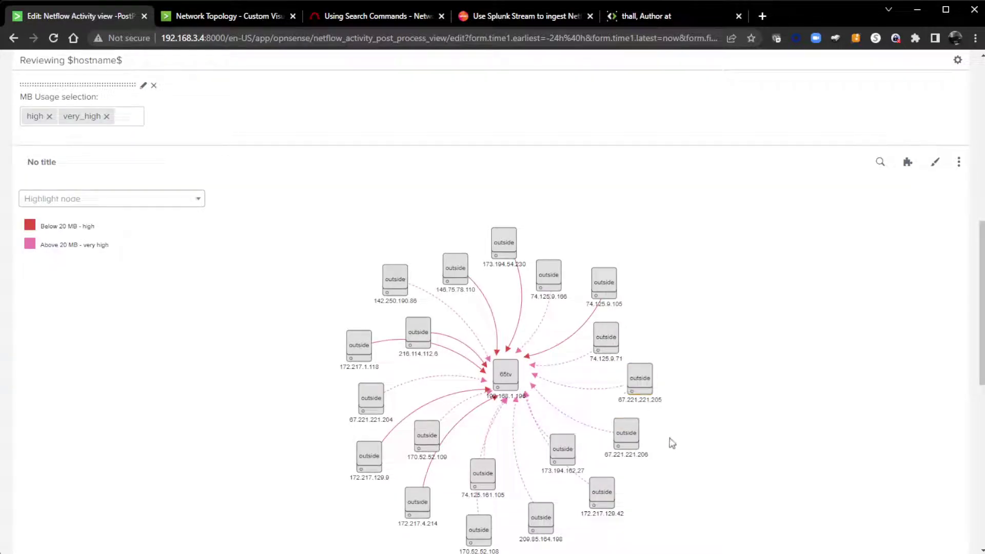
scroll(662, 459, up, 10)
click(345, 123)
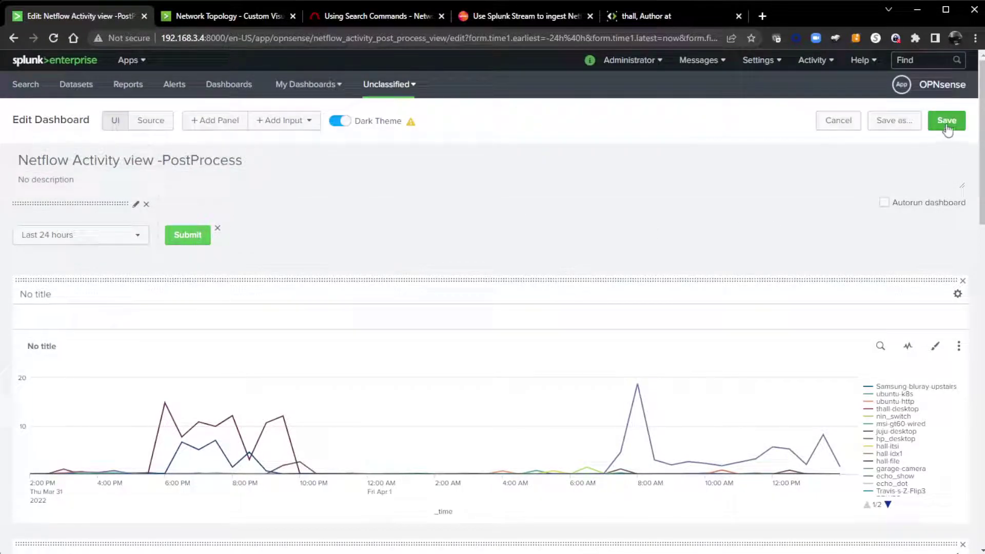
Save the dark-theme dashboard, reload it, and rerun its searches for the Last 15 minutes.
click(946, 123)
click(621, 187)
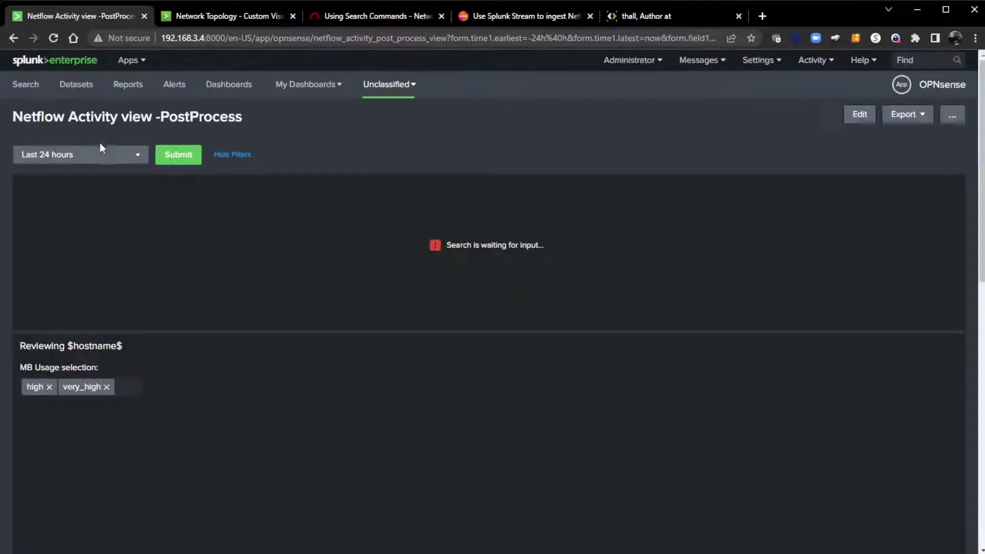
click(99, 154)
click(291, 222)
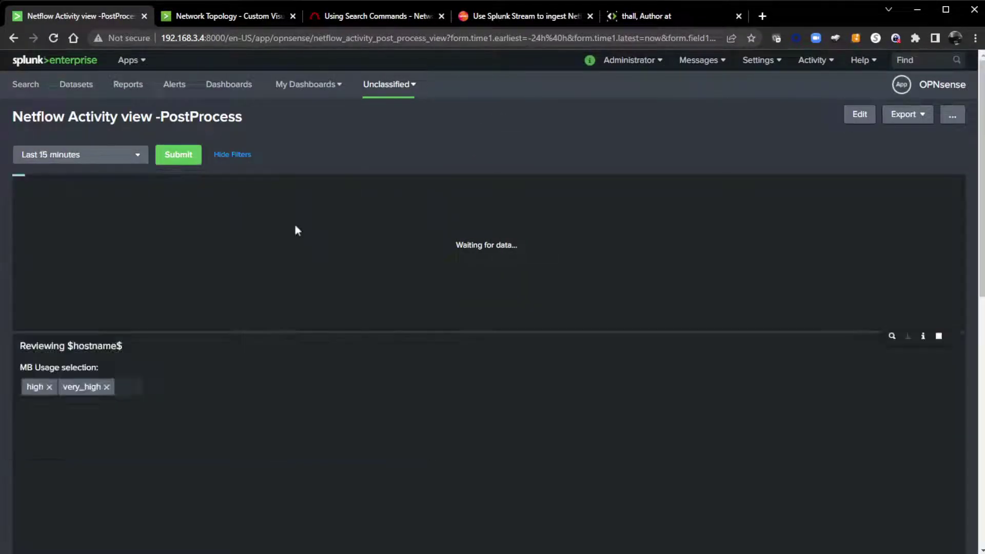
click(190, 161)
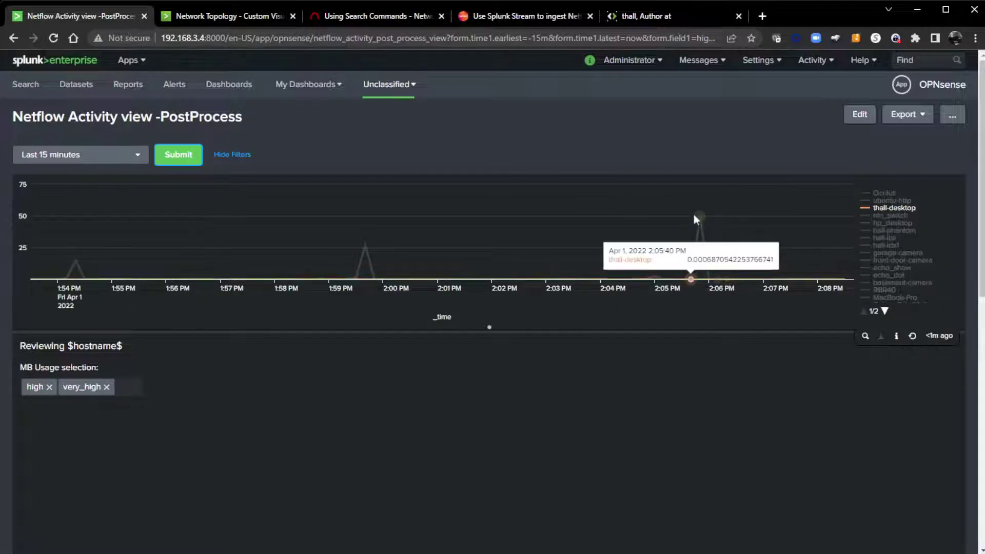
Select the 65tv spike, move the 65tv node up-left in the topology graph, and resubmit.
click(701, 224)
scroll(541, 287, down, 6)
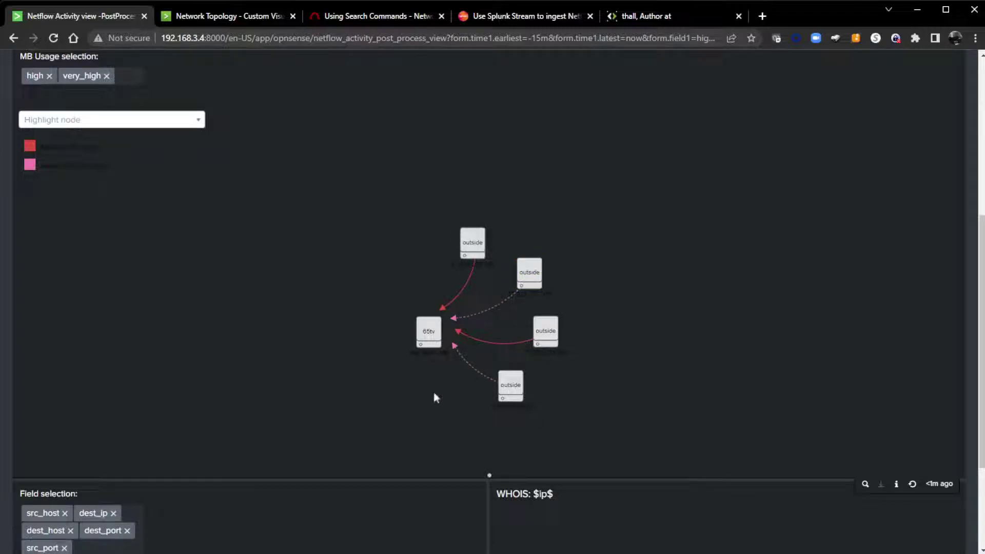
drag(431, 336, 305, 255)
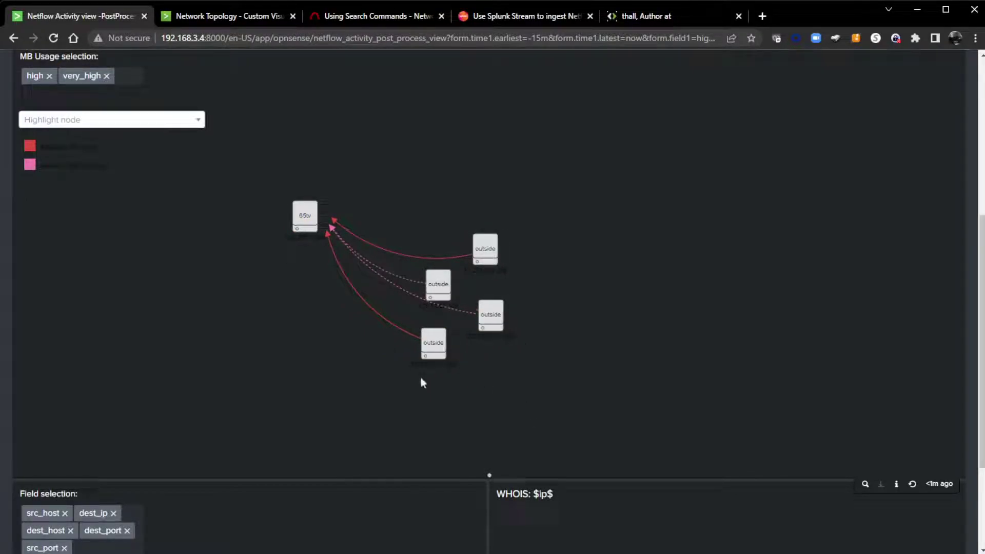
scroll(282, 378, down, 3)
scroll(295, 387, up, 9)
click(178, 164)
Edit the Netflow Activity dashboard, save it with Dark Theme off, and reload in light theme.
click(858, 116)
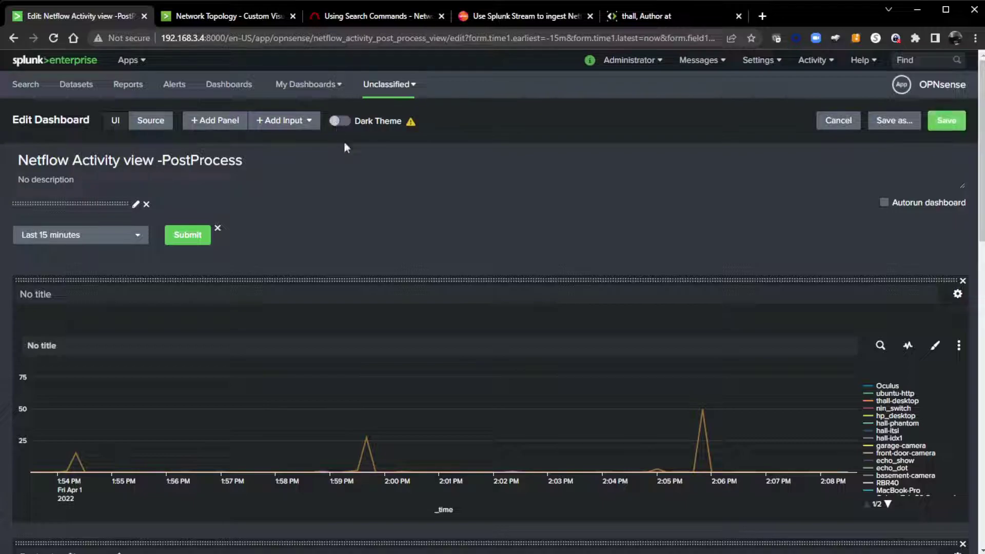
click(947, 121)
click(623, 186)
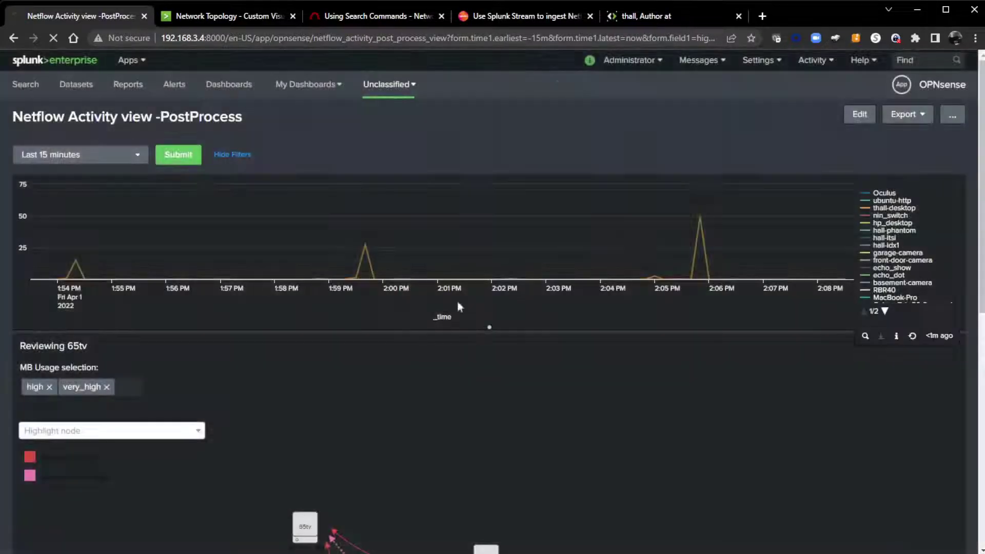